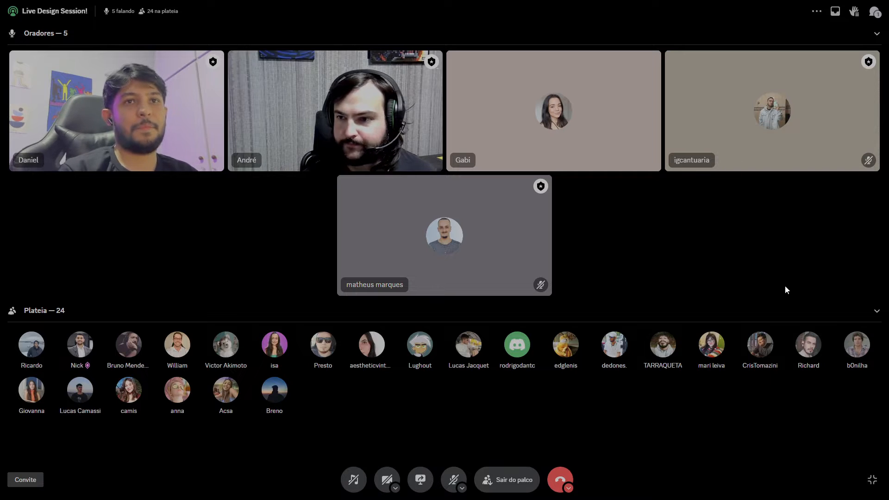
Turn on the microphone and webcam on the stage, check the available camera devices, and switch both off again.
key("ctrl+shift+m")
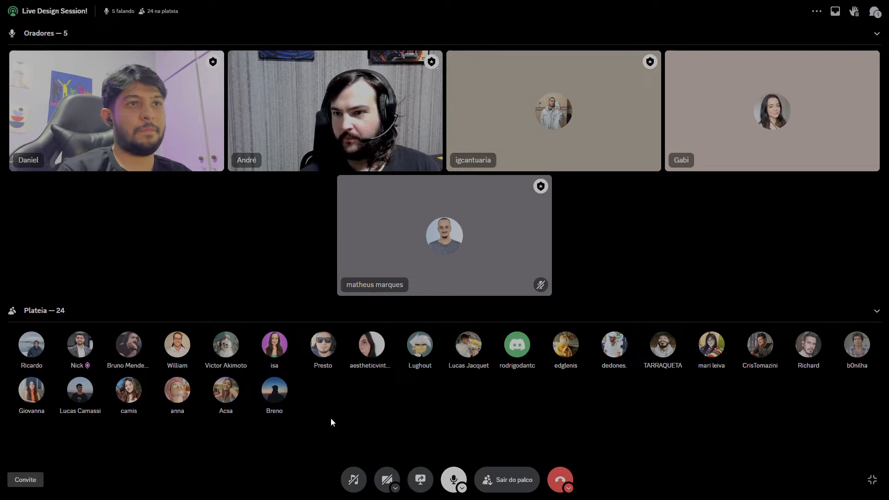
left_click(387, 479)
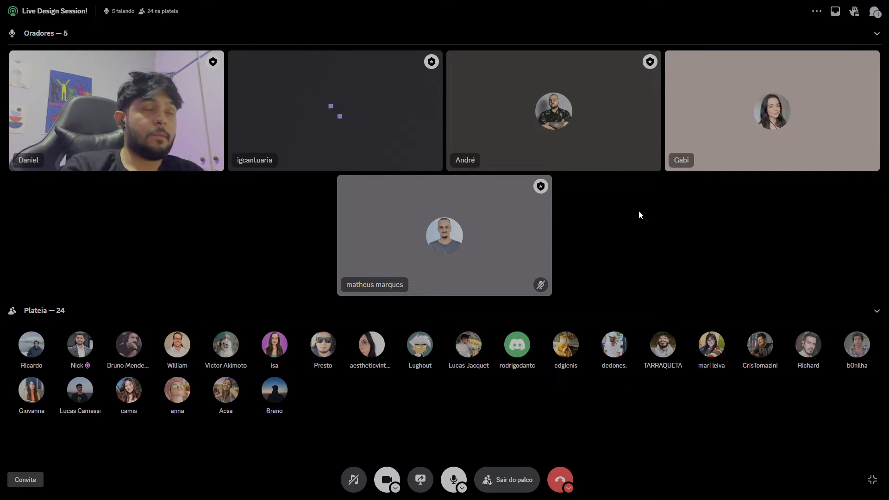
left_click(395, 489)
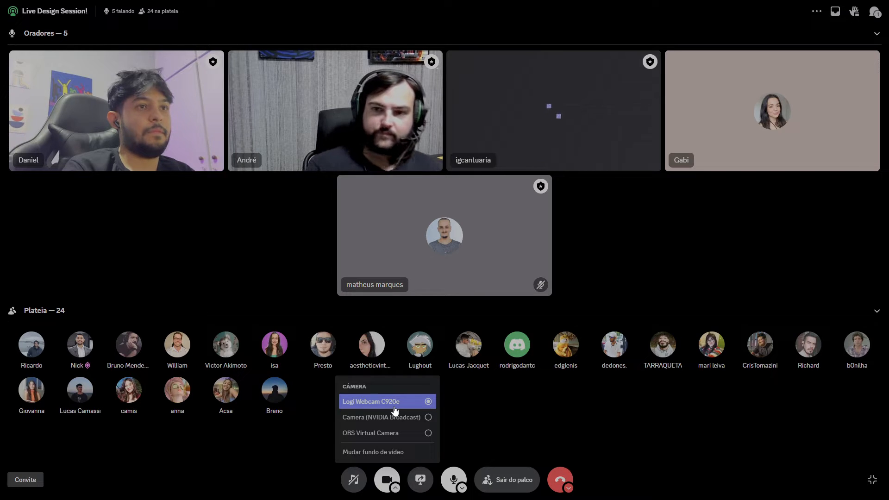
left_click(393, 484)
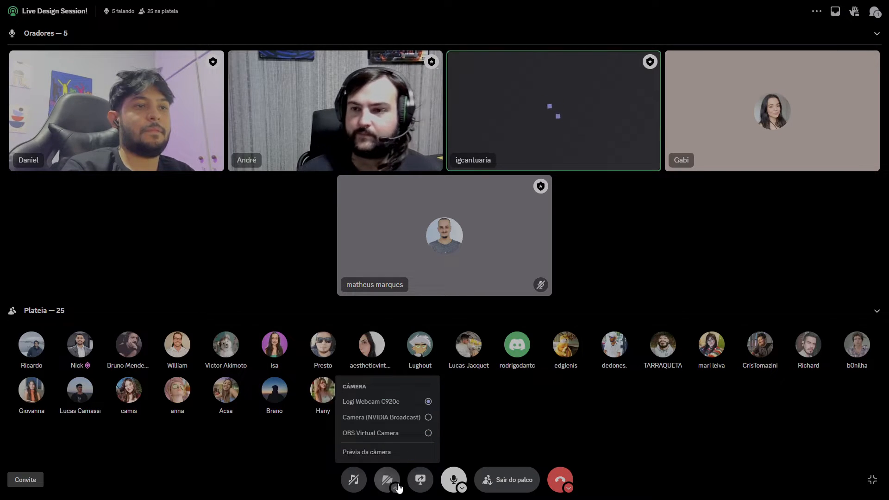
left_click(396, 488)
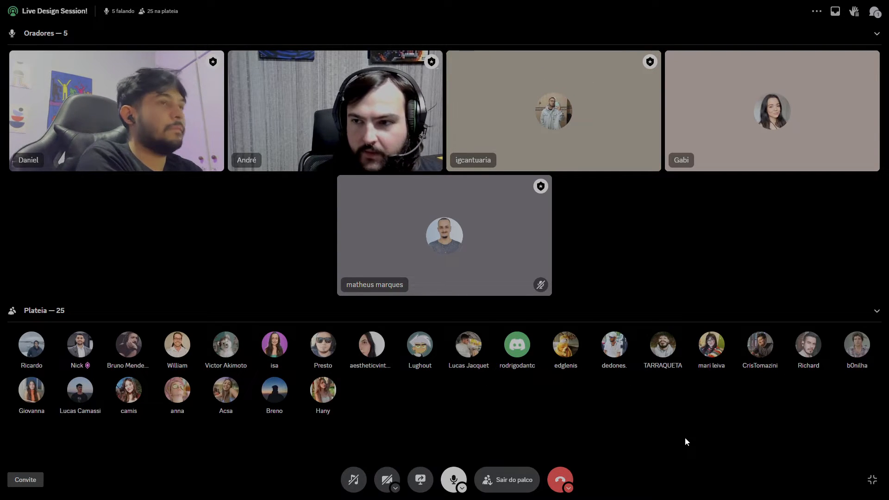
key("ctrl+shift+m")
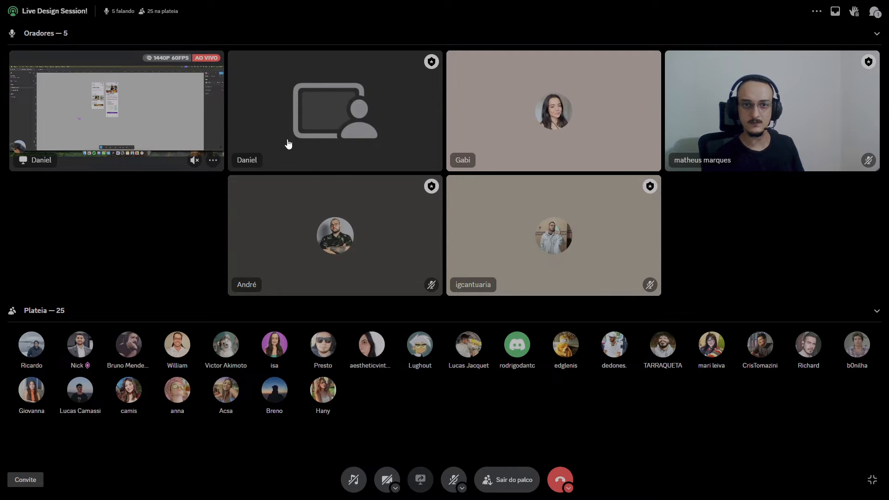
Enlarge the live screen share and collapse the speakers section beneath it.
left_click(151, 127)
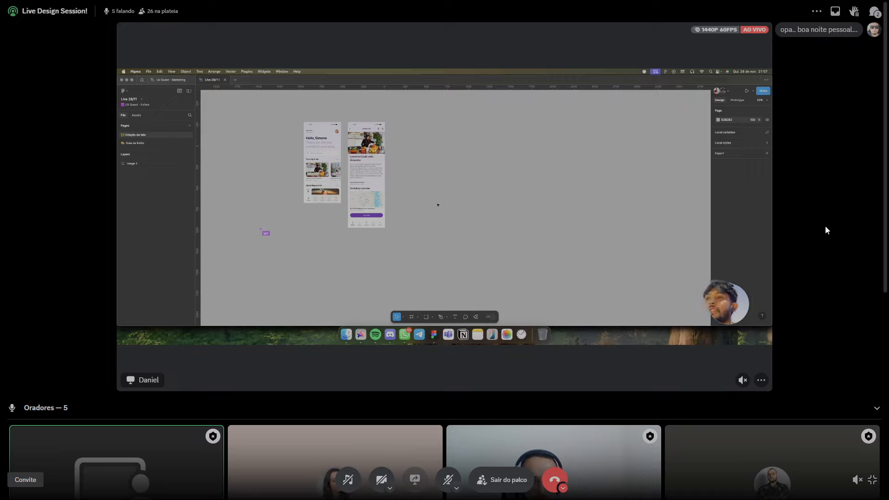
left_click(876, 413)
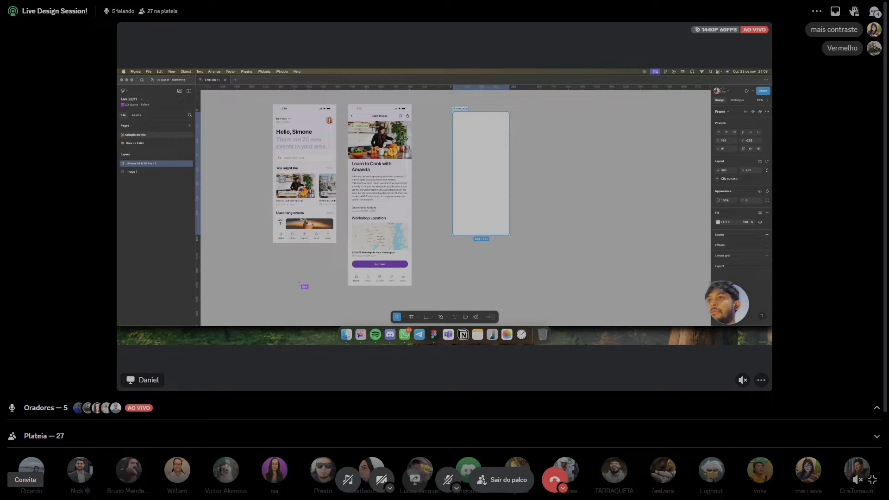
Move the white Homepage frame up so its upper edge is level with the reference screens.
left_click(482, 111)
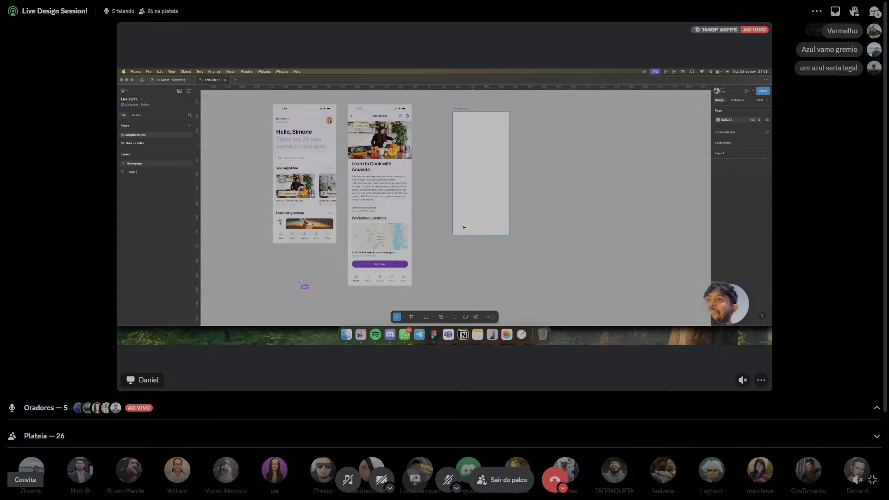
left_click_drag(464, 226, 465, 219)
left_click(381, 201)
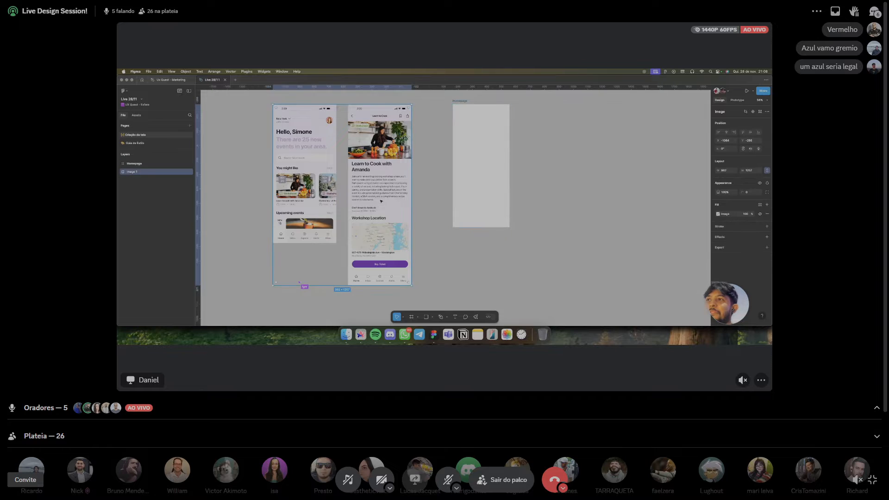
left_click_drag(381, 201, 506, 201)
left_click(443, 199)
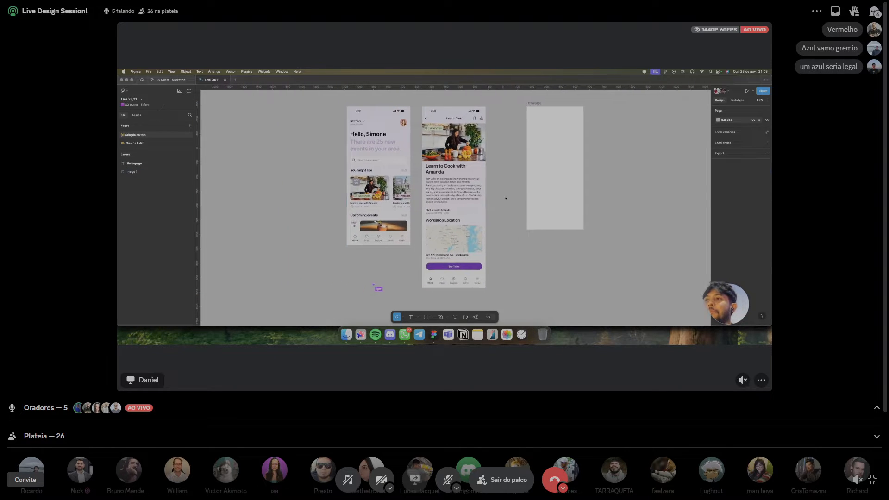
left_click(401, 134)
scroll(396, 133, "up", 5)
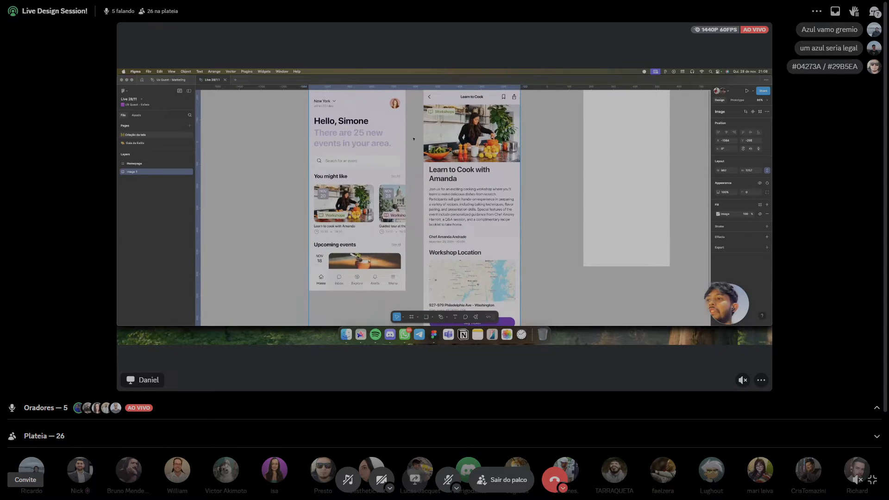
scroll(414, 139, "up", 2)
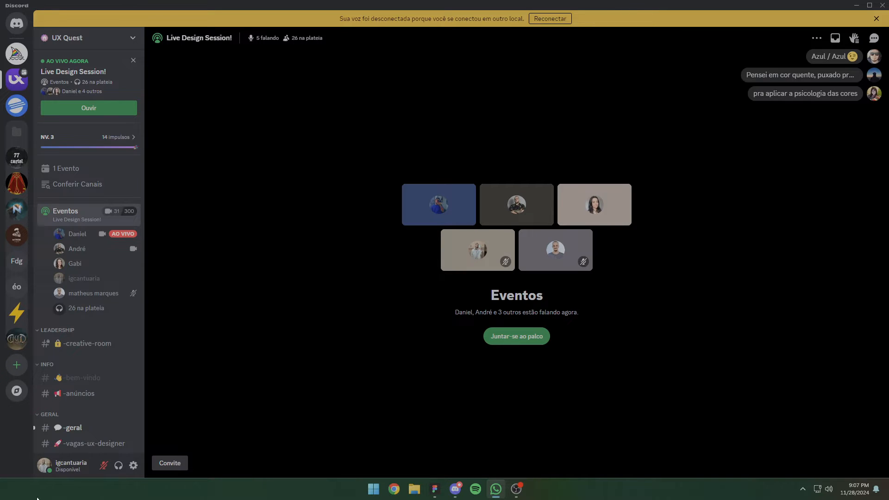
Rejoin the Live Design Session stage and watch the shared screen in full screen with the speakers section collapsed.
left_click(508, 336)
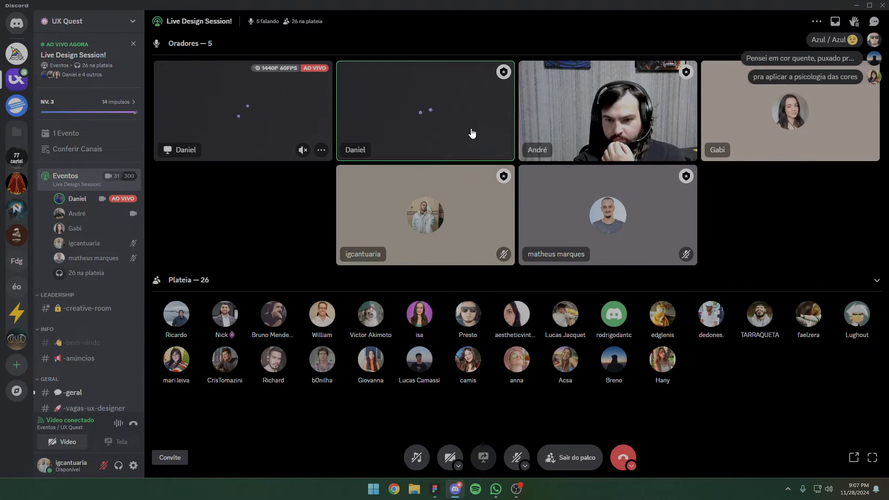
left_click(277, 106)
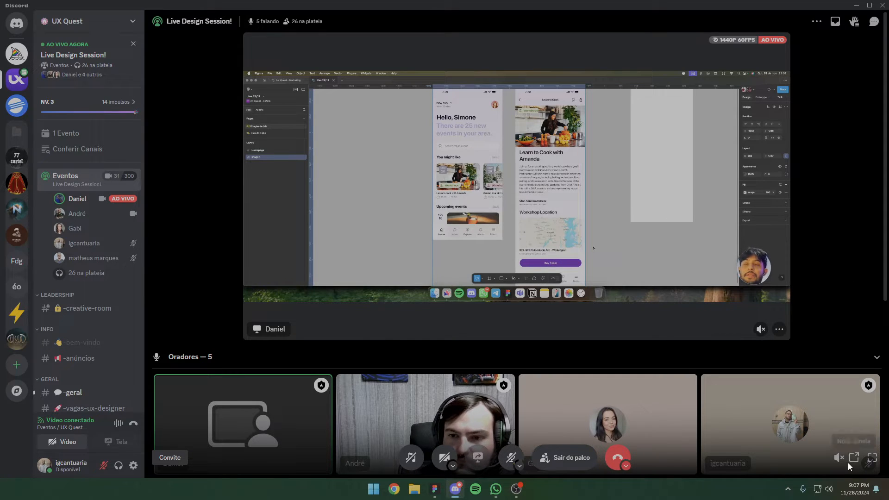
left_click(873, 457)
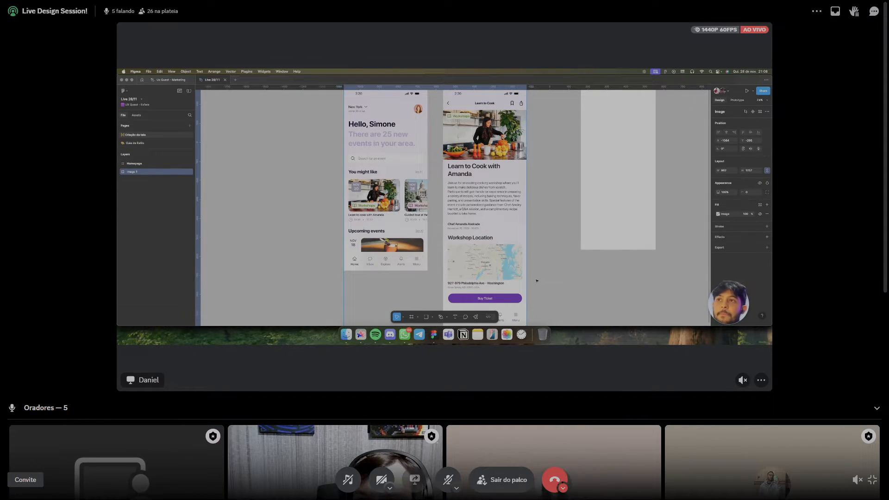
left_click(877, 410)
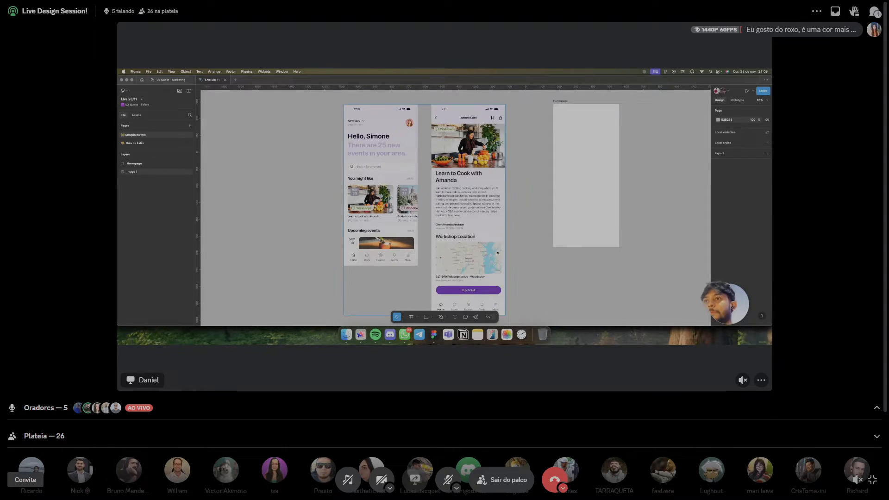
Open the event chat and select the posted colour codes #4C1C83 / #F5B50B.
left_click(875, 12)
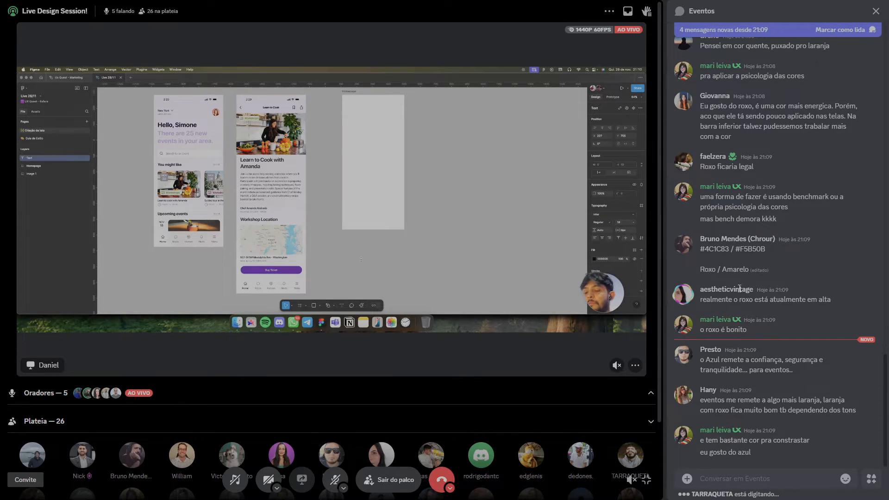
triple_click(715, 253)
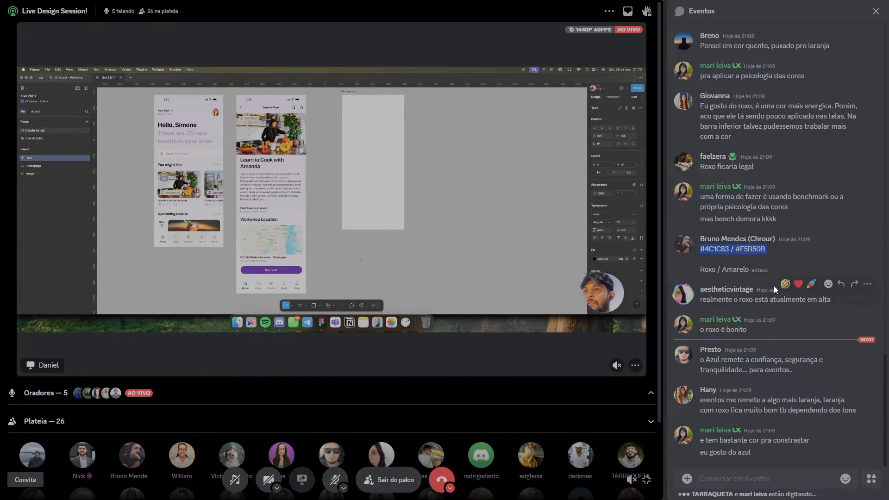
Unmute the microphone to speak on the stage and mute it again, dismissing the opened member profile.
left_click(746, 291)
left_click(726, 289)
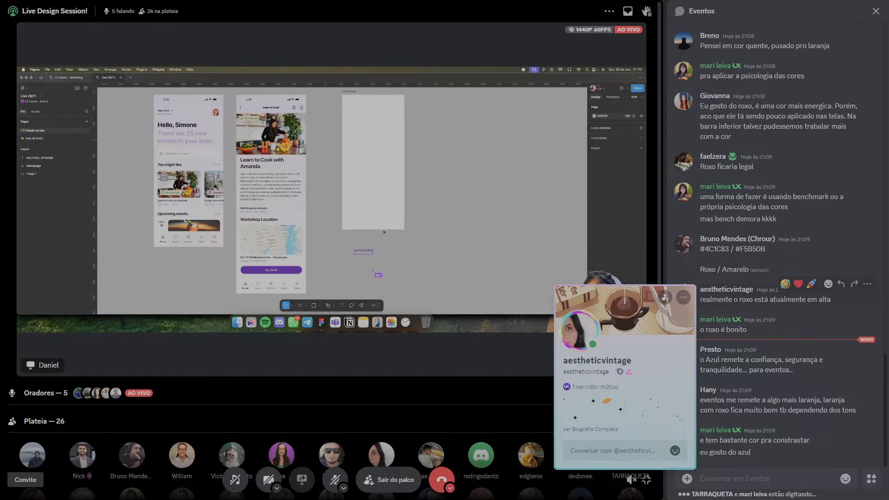
key("ctrl+shift+m")
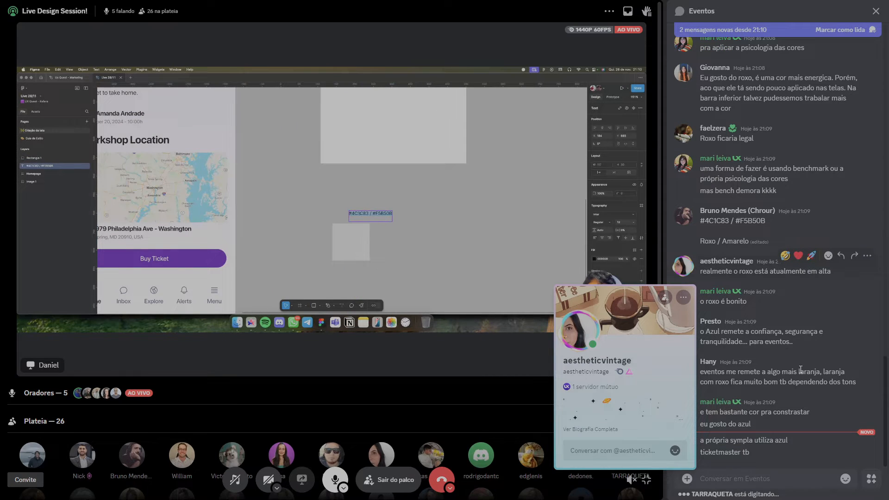
key("ctrl+shift+m")
key("Escape")
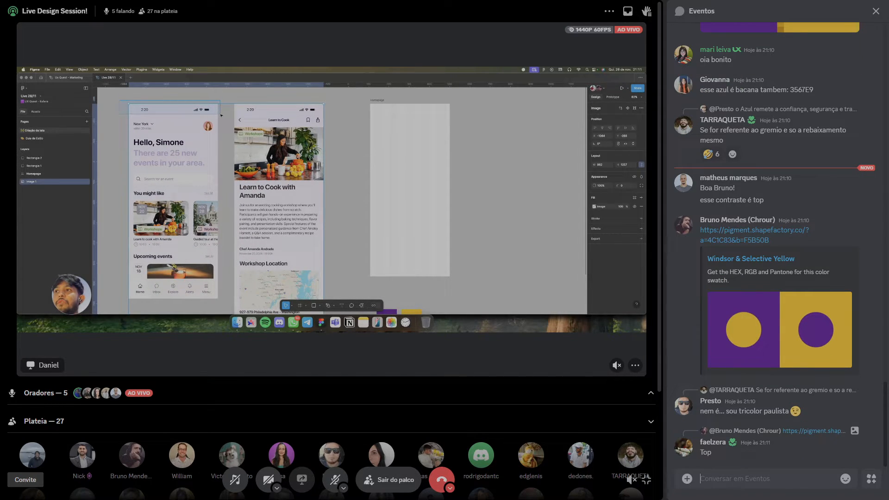
key("ctrl+shift+m")
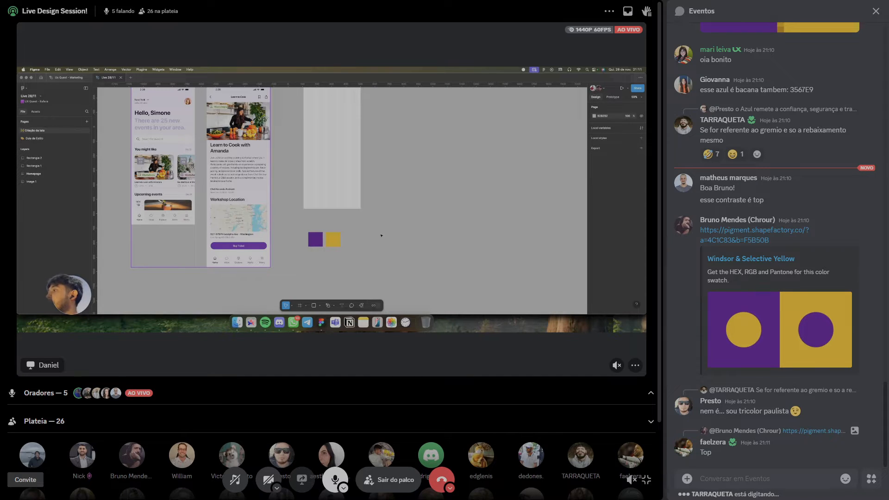
key("ctrl+shift+m")
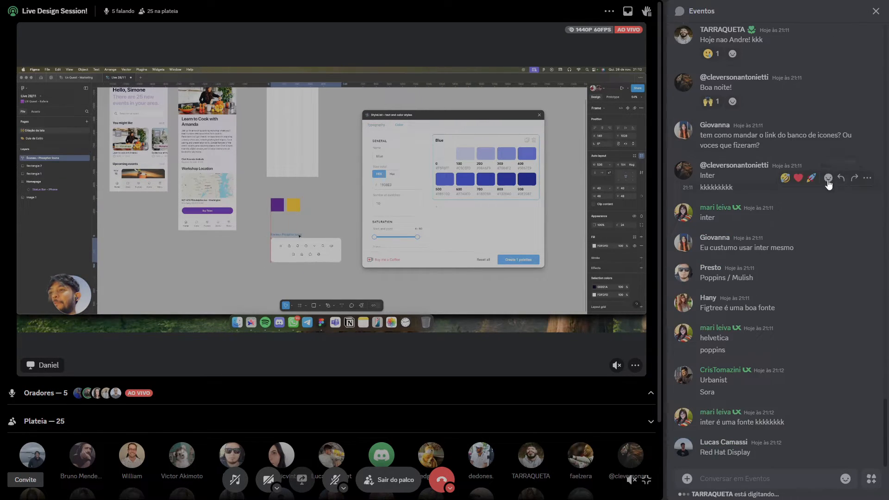
left_click(844, 90)
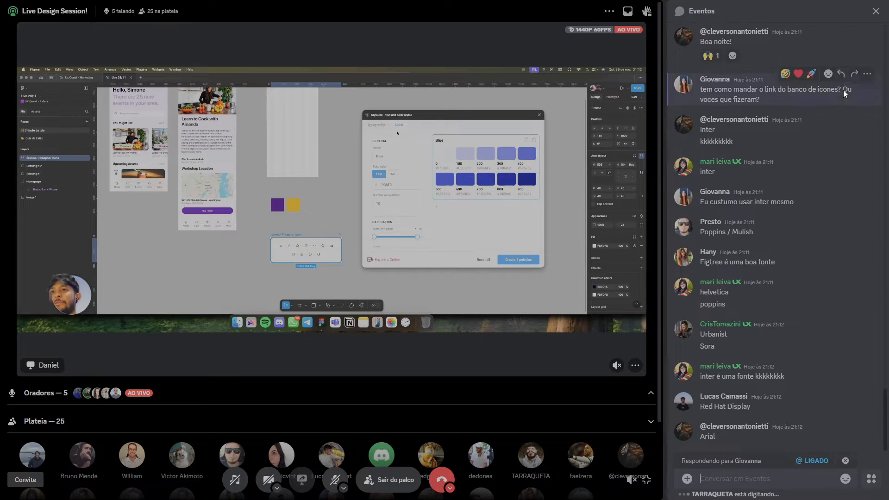
type("https://phosphoricons.com/")
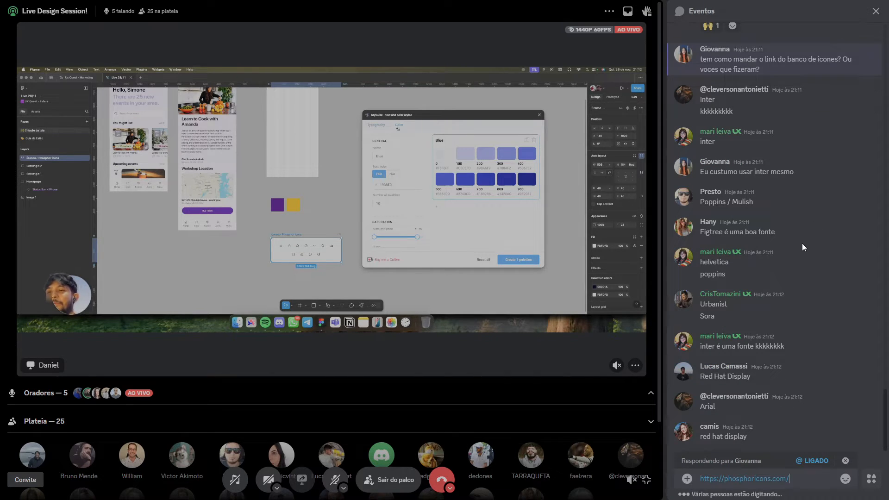
key("shift+Return")
Add "Também tem o plugin direto no figma ;)" after a blank line below the link and send the reply.
type("També em")
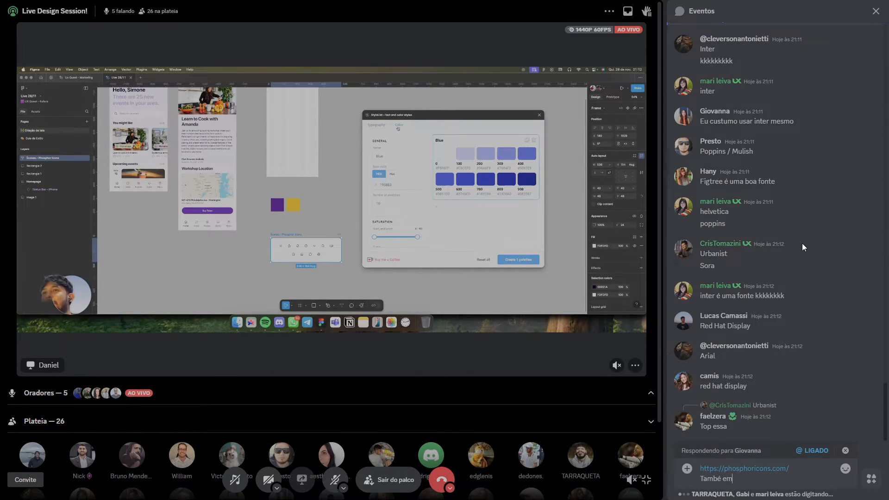
key("BackSpace")
key("BackSpace")
key("BackSpace")
type("m tem")
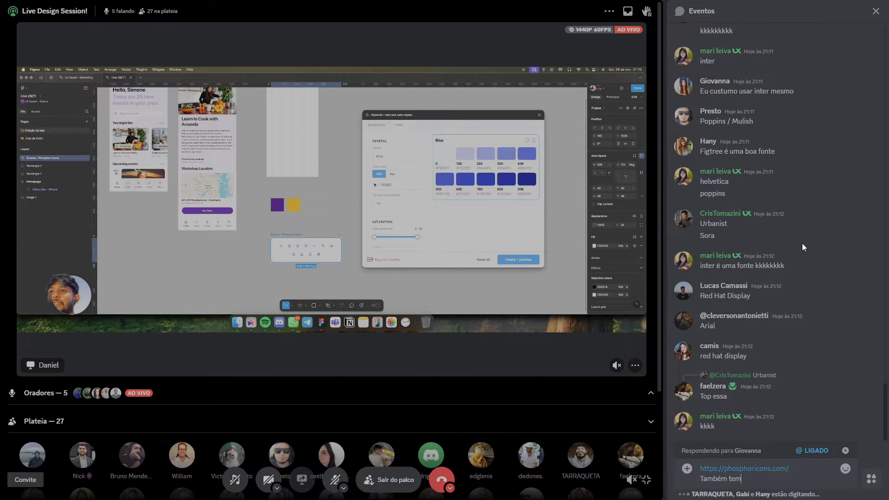
type(" o plugin di")
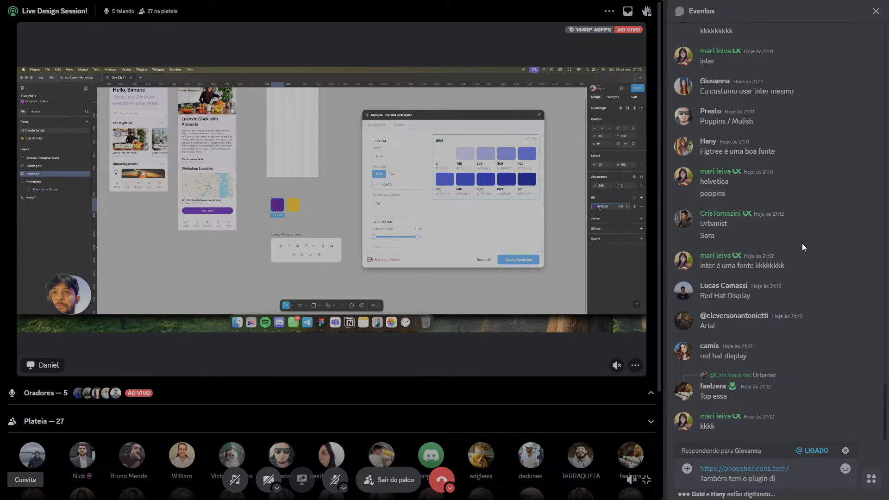
type("reto no figma :")
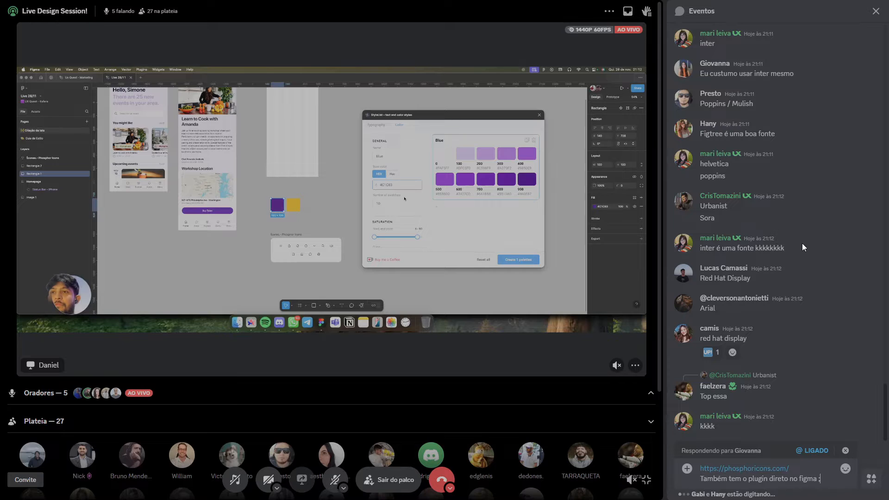
type(")")
left_click(808, 469)
key("shift+Return")
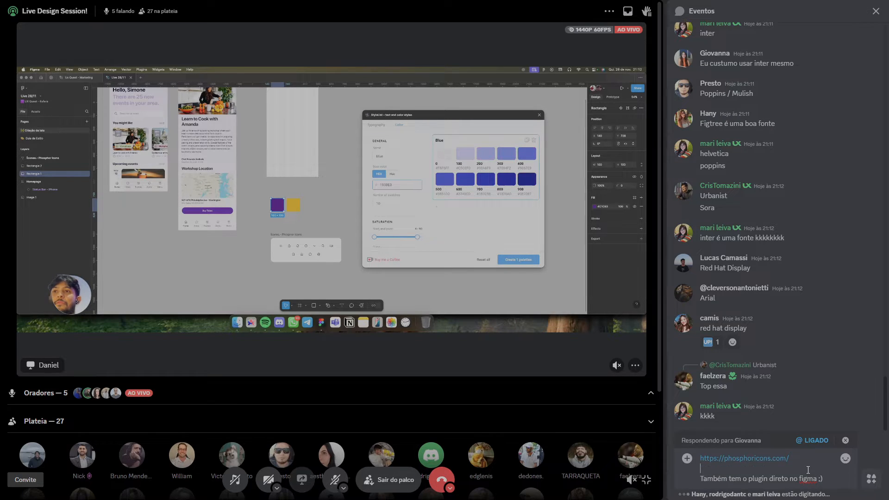
key("Return")
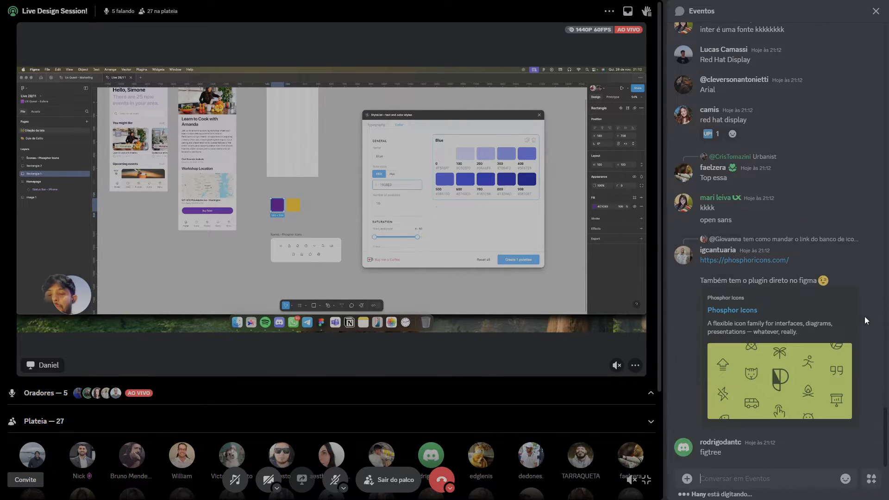
mouse_move(856, 296)
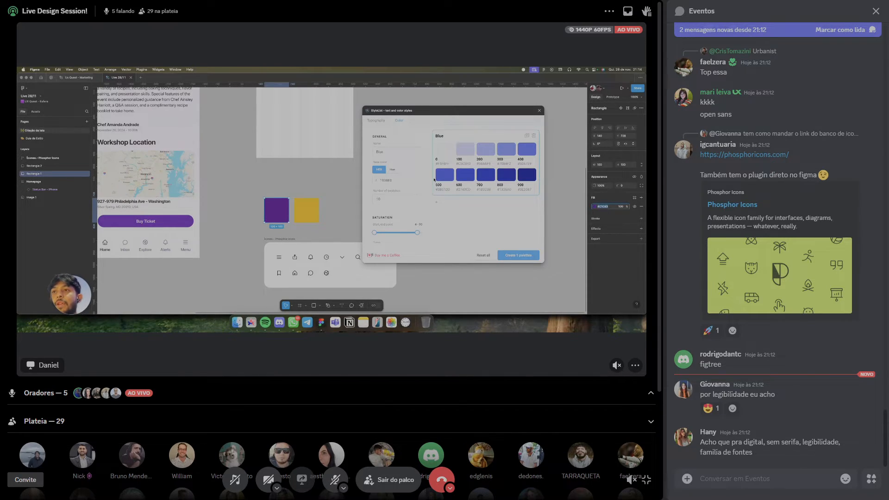
left_click(742, 479)
type("Link do ")
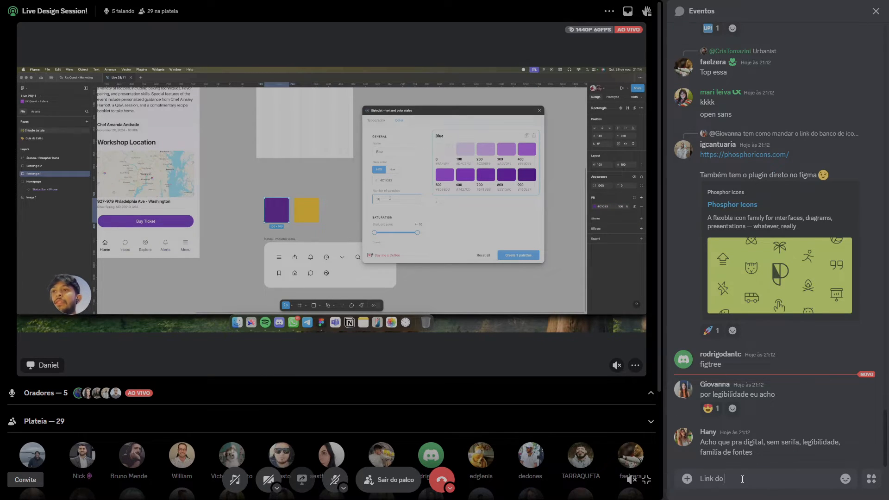
type("plugin StyleList")
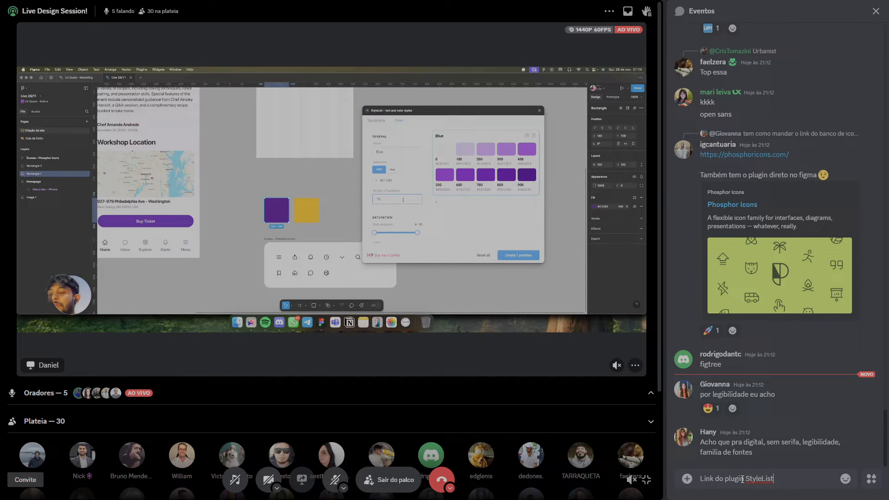
key("shift+Return")
key("ctrl+v")
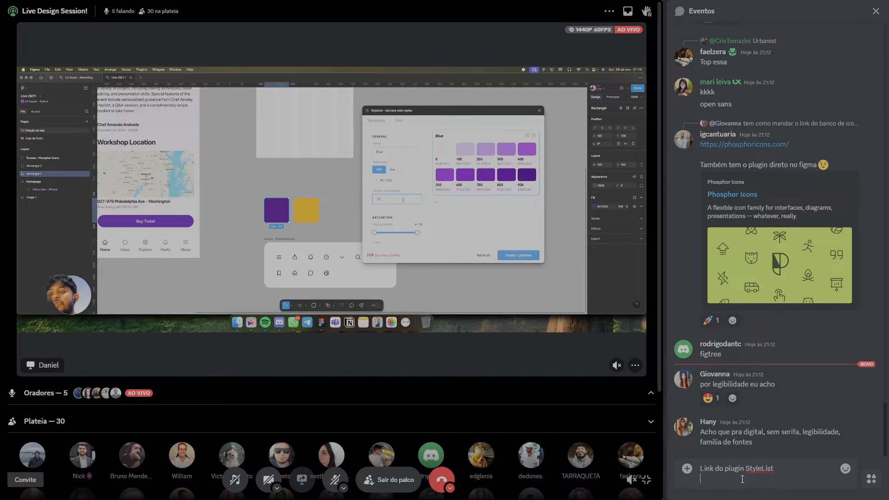
key("Return")
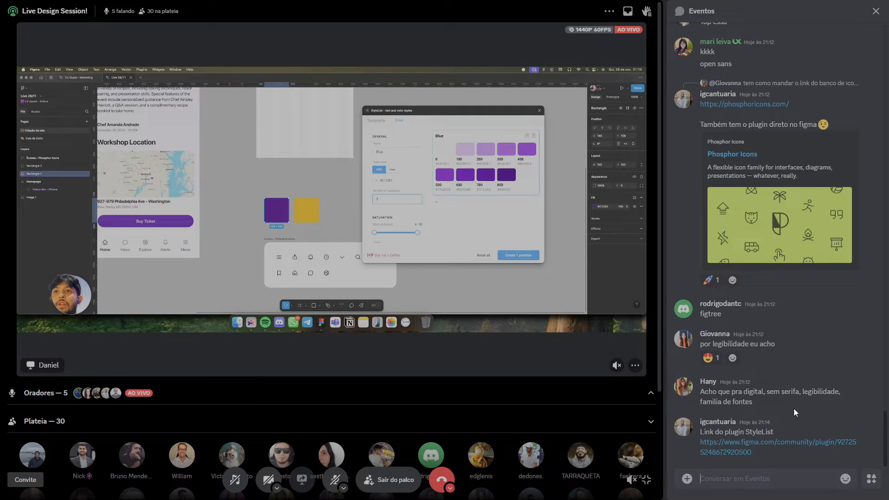
Unmute the microphone to speak and mute it again, and add the fire reaction to the Hyperx Solocast giveaway message.
mouse_move(790, 402)
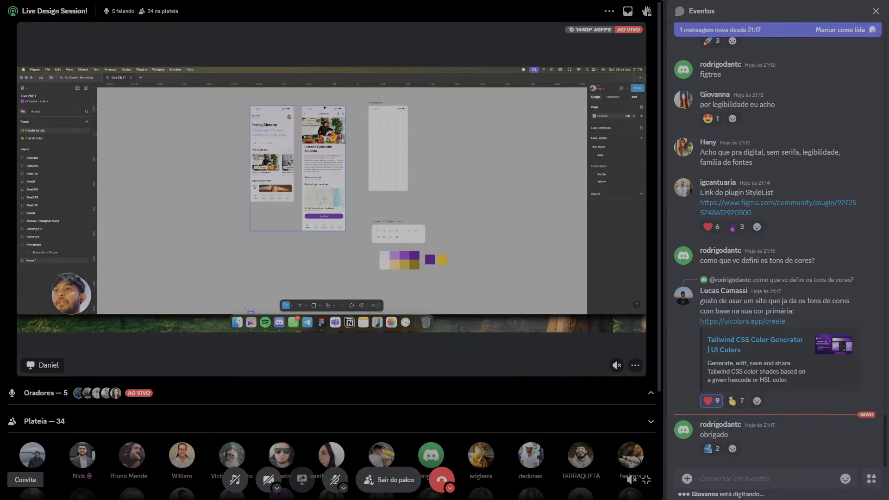
left_click(335, 480)
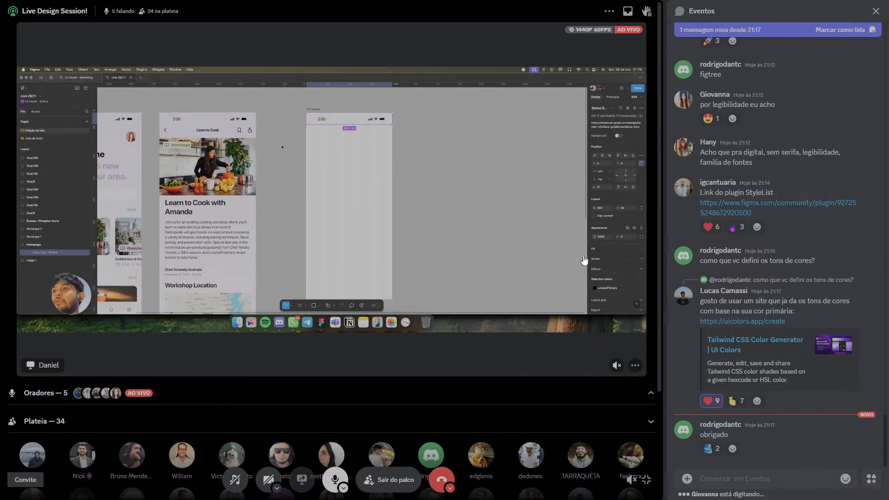
key("ctrl+shift+m")
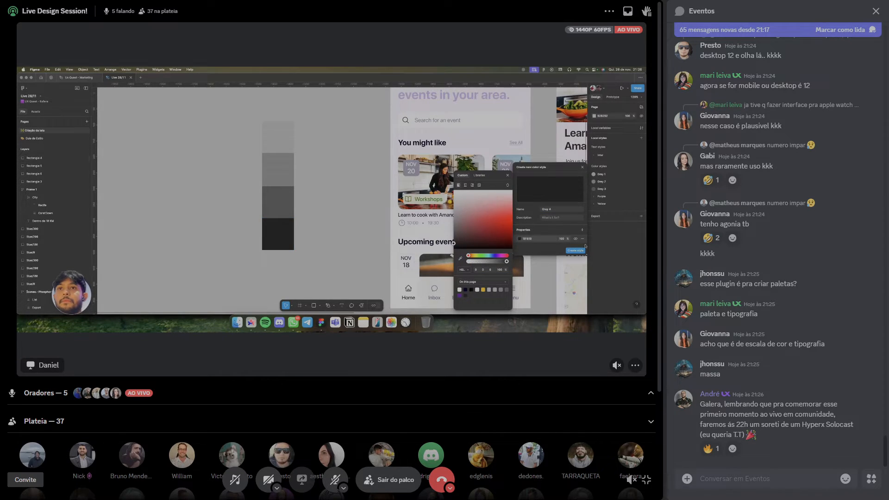
left_click(709, 448)
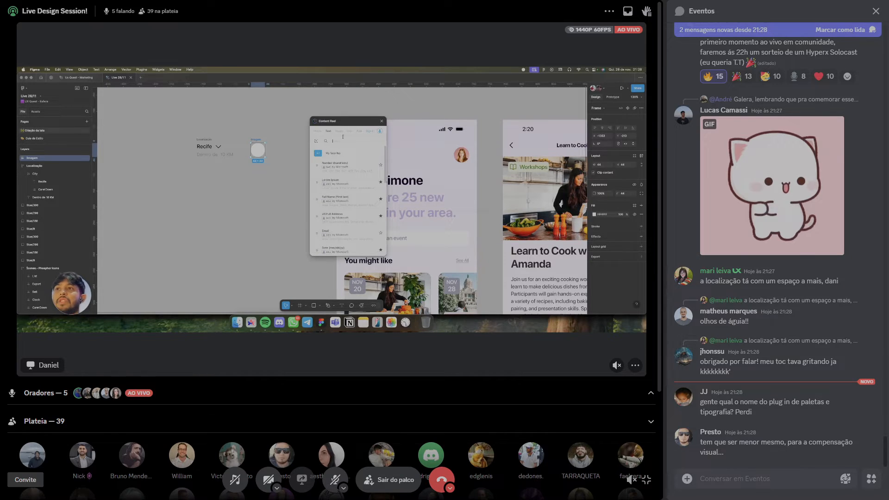
left_click(733, 474)
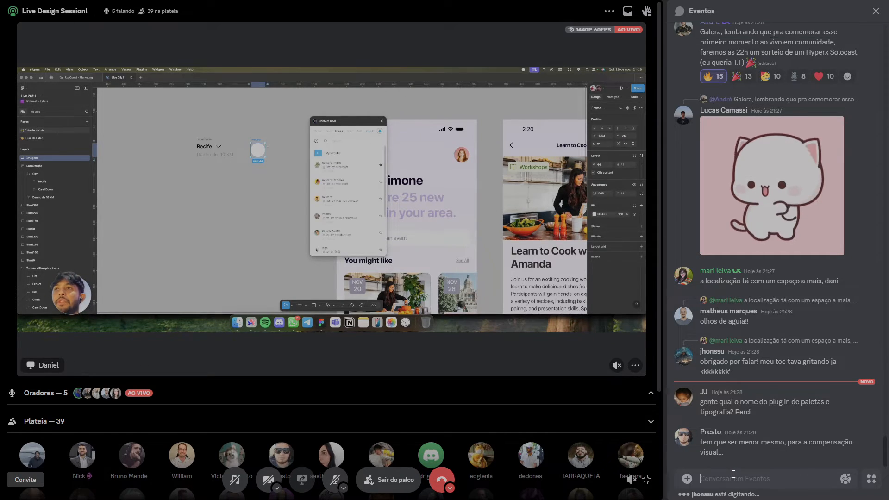
type("Link do plugin c")
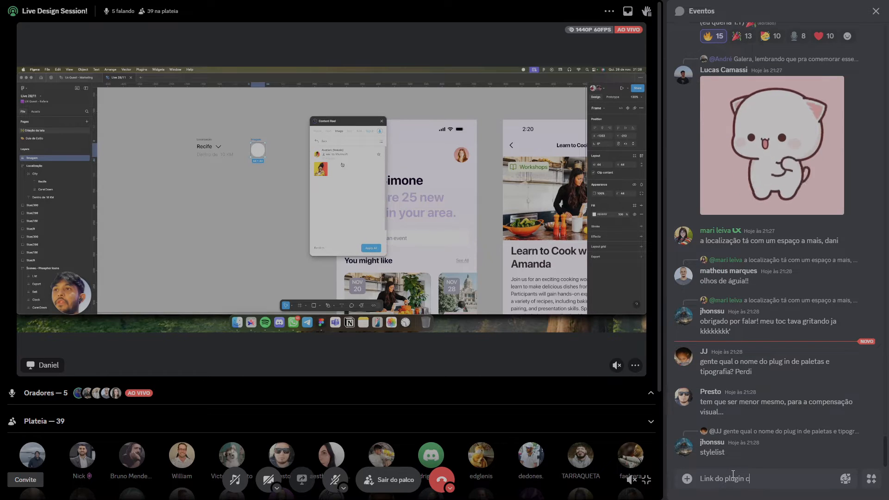
type("ontent reel")
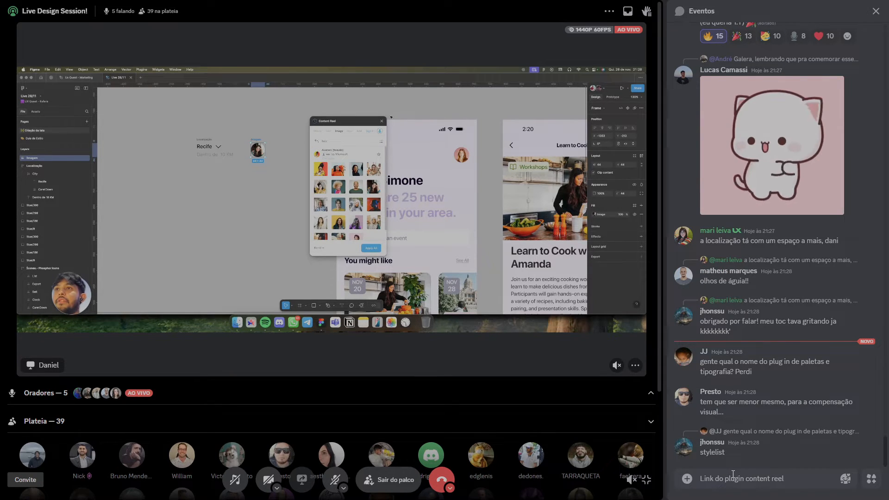
key("shift+Return")
key("ctrl+v")
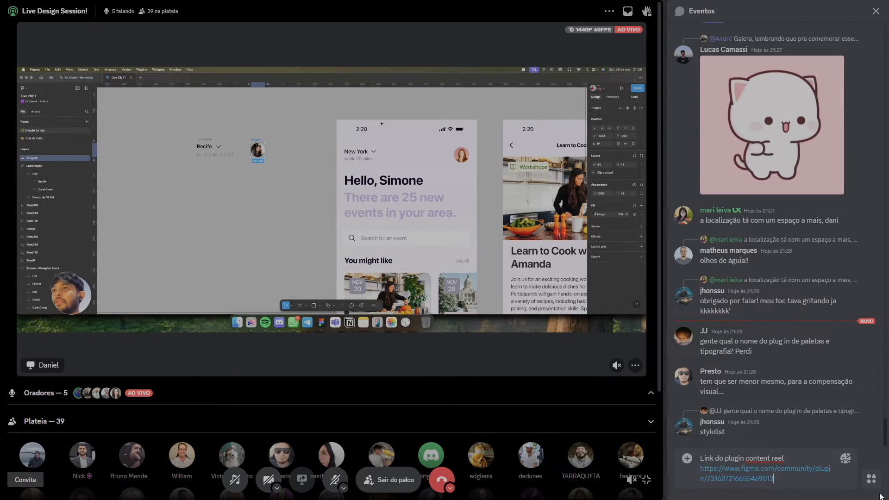
Capitalise the plugin name in the draft as "Content Reel" and send the message.
left_click(751, 459)
key("BackSpace")
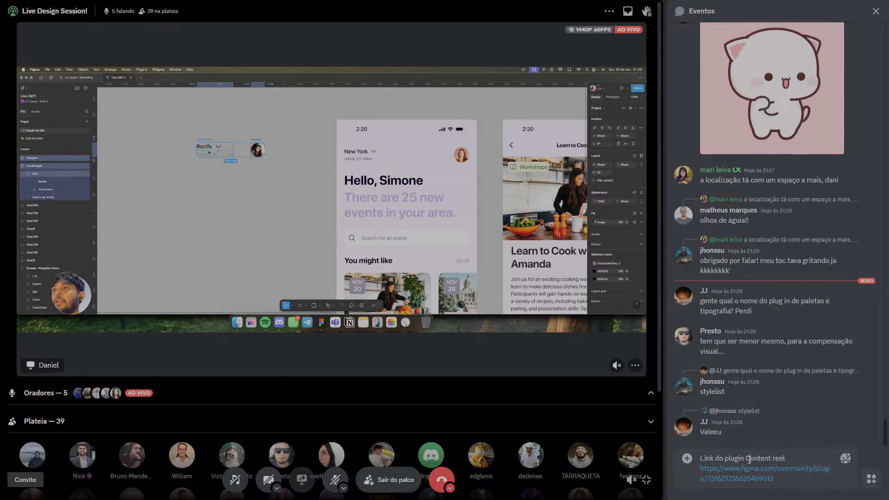
type("C")
left_click(777, 458)
key("BackSpace")
type("R")
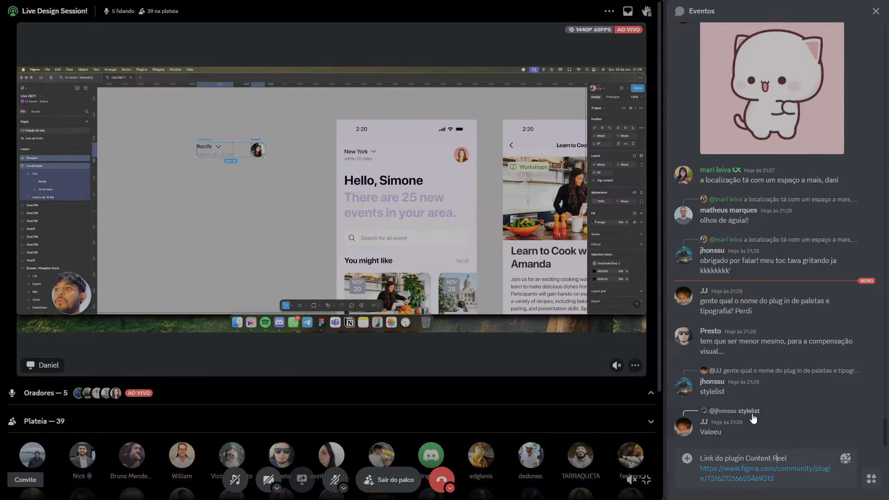
key("Return")
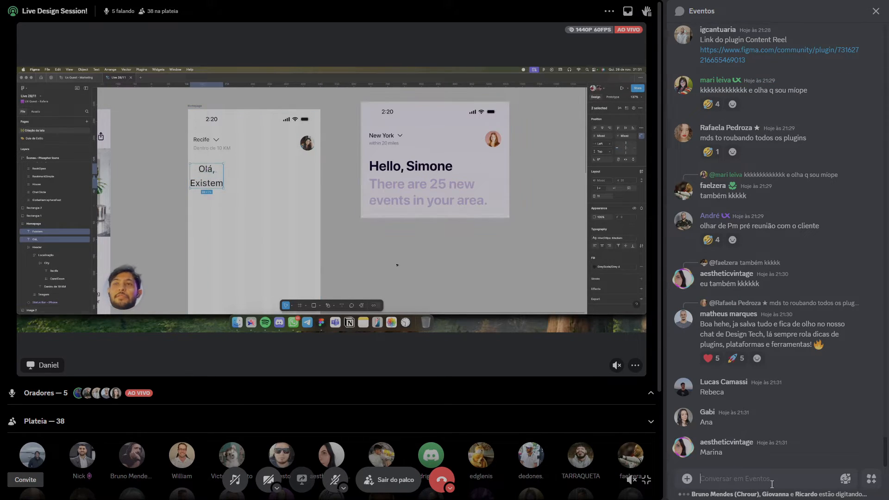
Unmute to speak on the stage and mute again, and react with the rofl emoji to "nazaré me lembrou nazaré tedesco".
key("ctrl+shift+m")
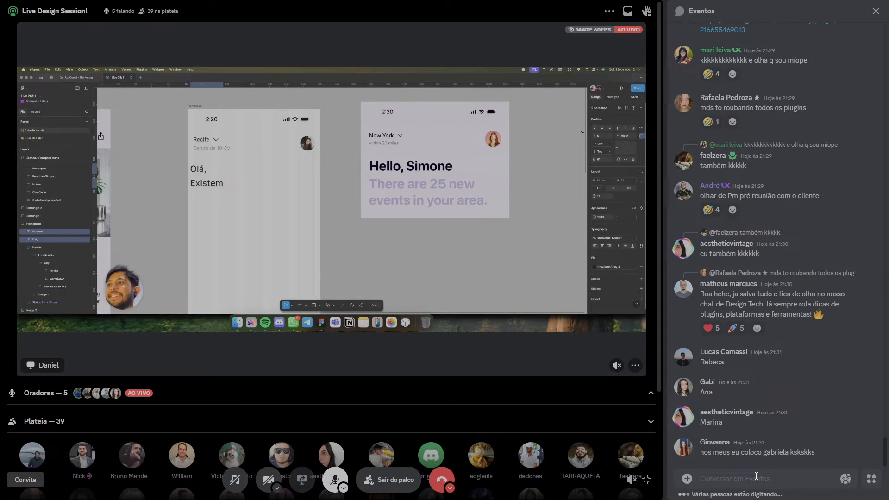
key("ctrl+shift+m")
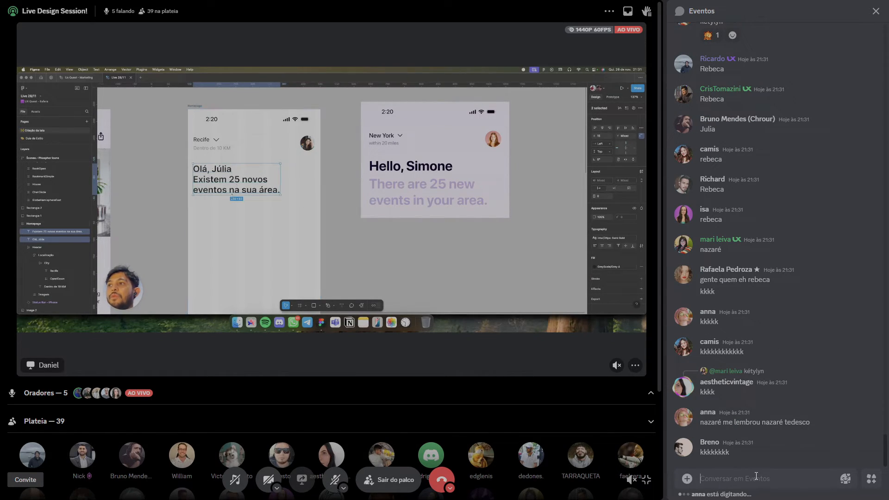
left_click(791, 405)
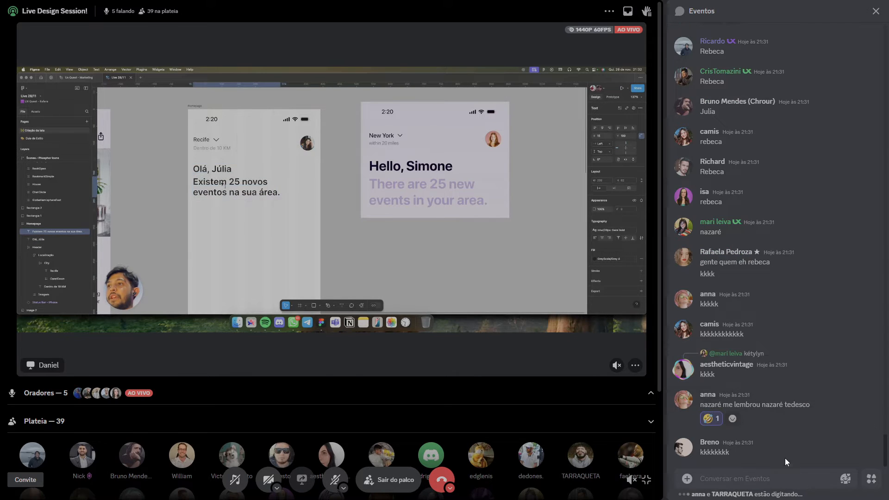
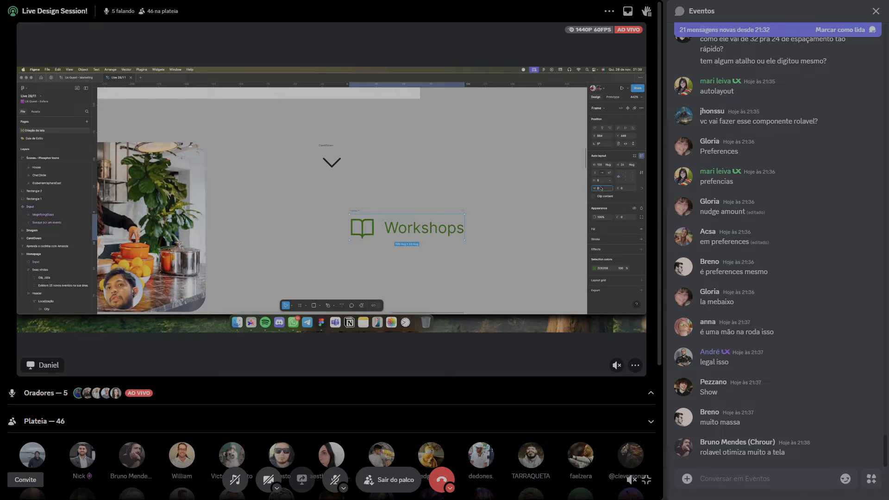
Reply to "isso ta sendo gravado?" with "Está sim! Iremos postar no nosso canal do Youtube".
left_click(775, 452)
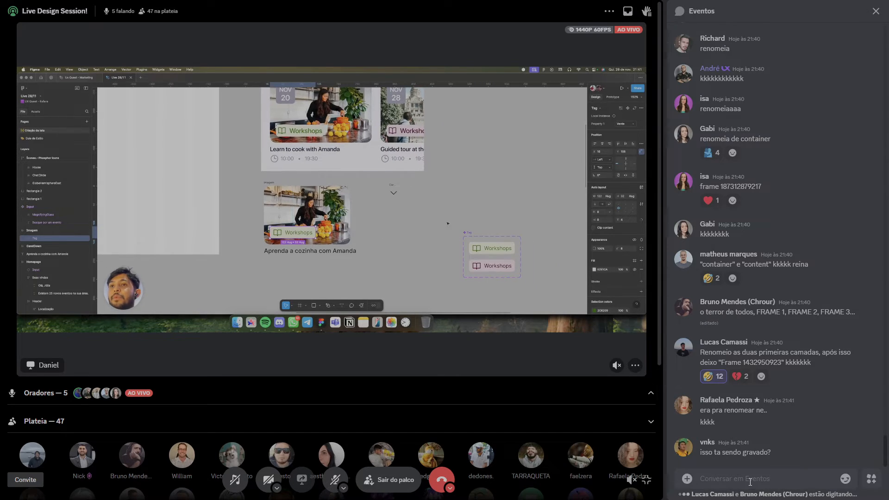
left_click(842, 435)
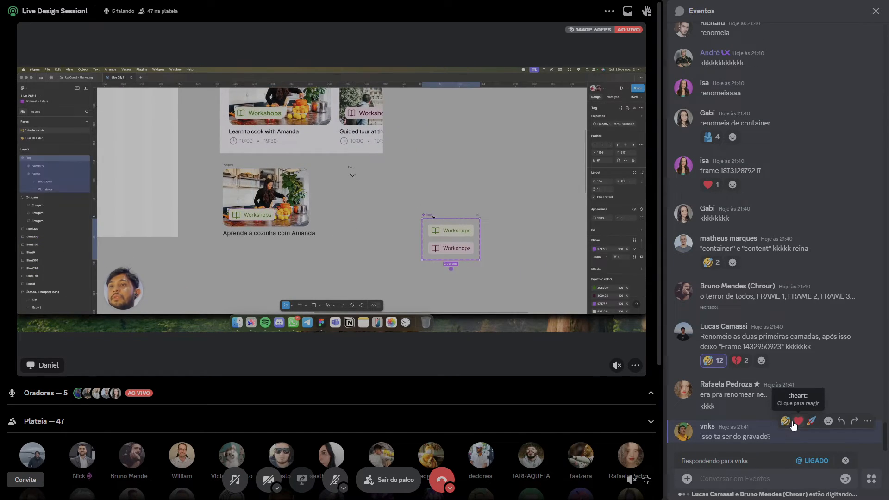
type("Está sim!")
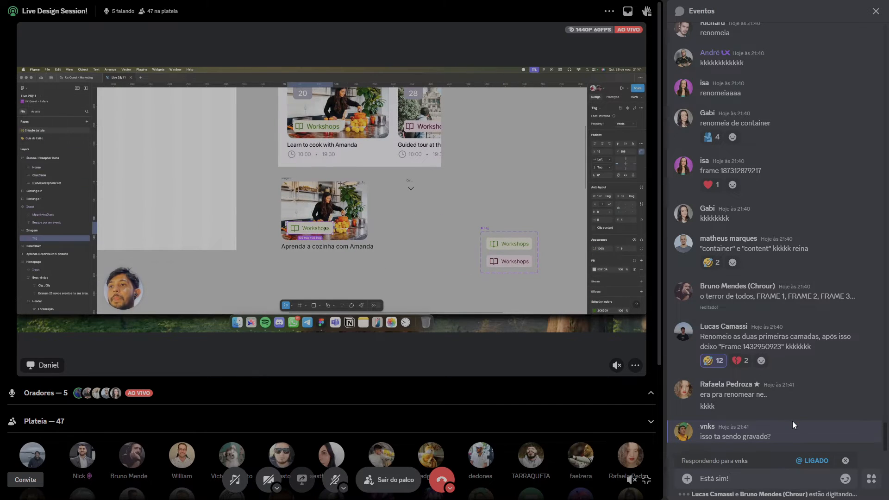
type(" Iremos postar no ")
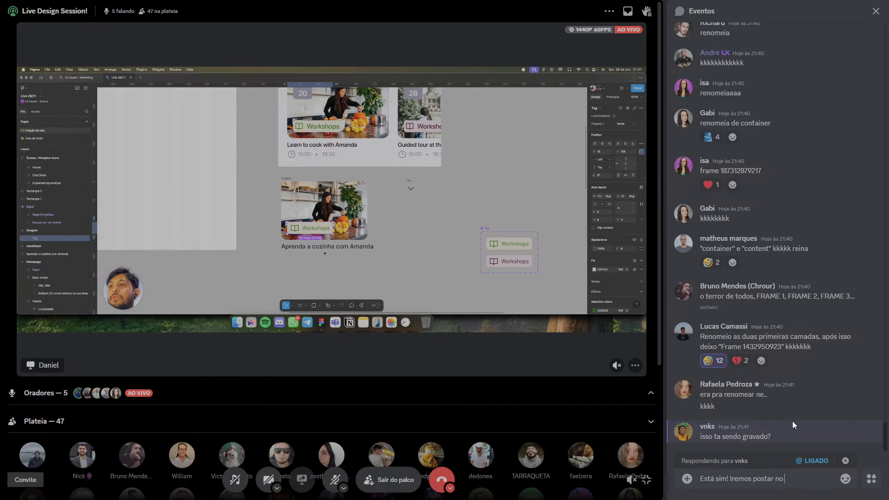
type("nosso canal do Youtube")
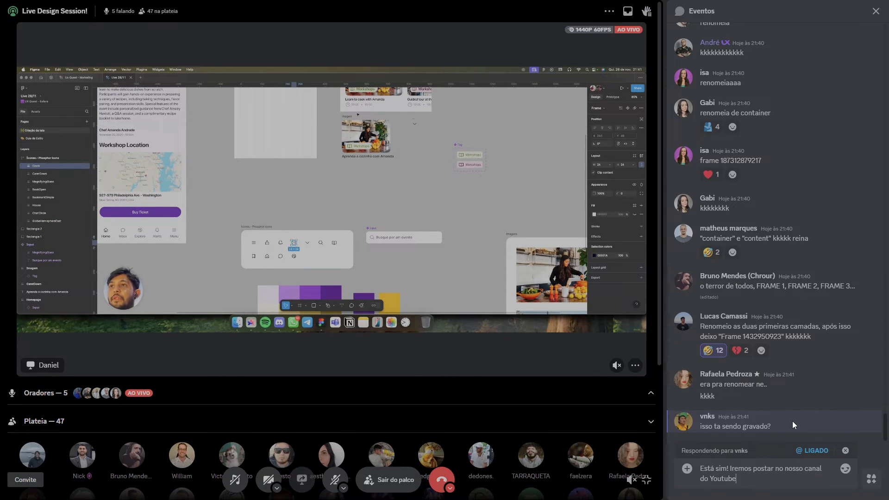
key("Return")
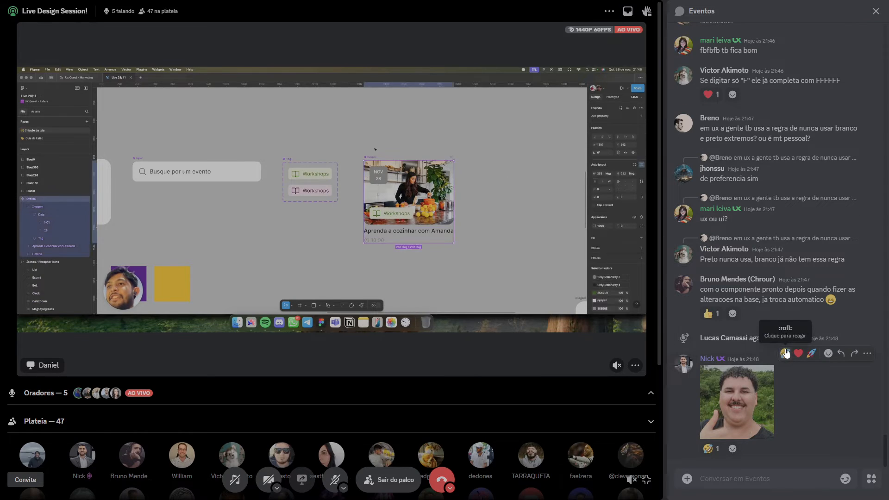
Add a rofl reaction to the thumbs-up photo and a heart to "Estou copiando a mesma tela e obtendo conhecimento".
left_click(785, 353)
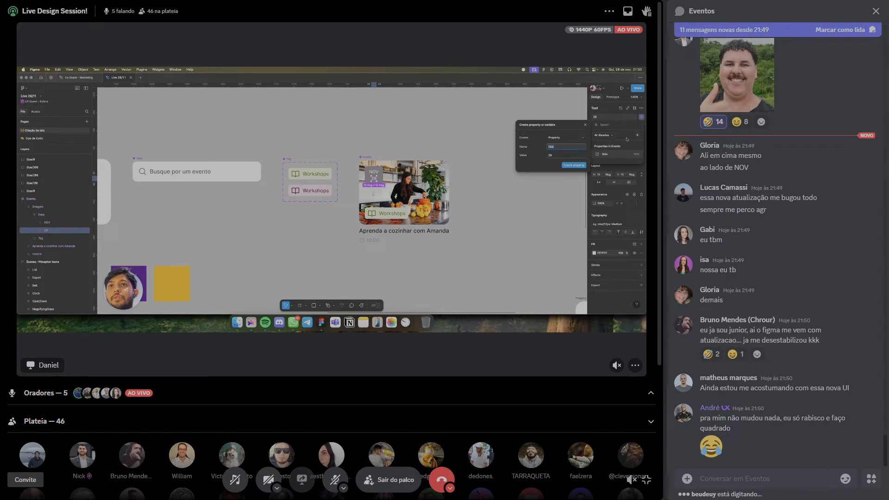
left_click(708, 266)
left_click(708, 266)
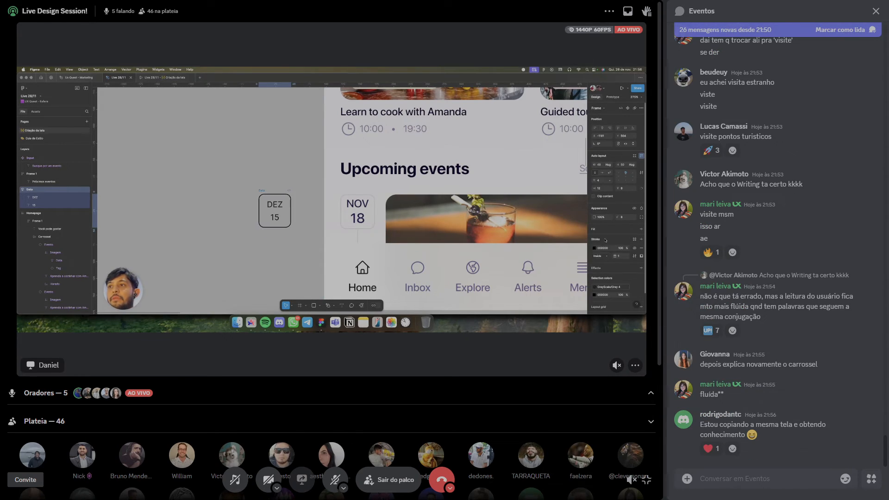
left_click(710, 448)
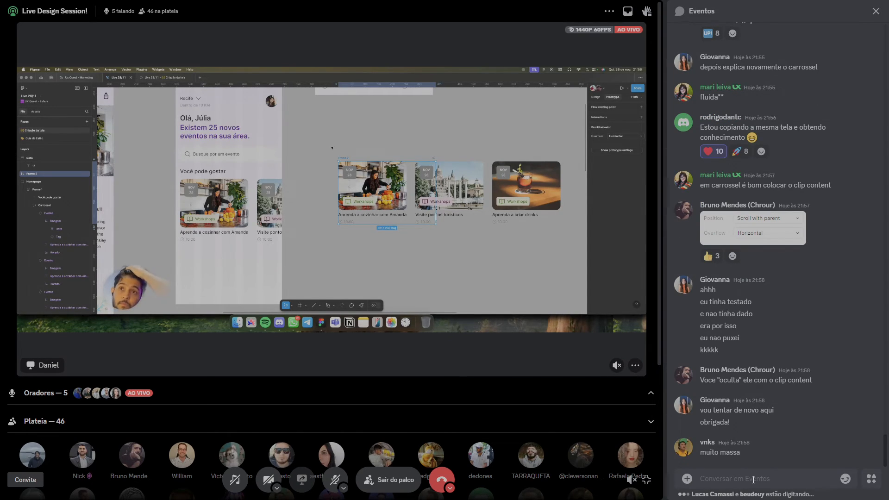
Unmute the microphone to speak on the stage and mute it again, two times in a row.
key("ctrl+shift+m")
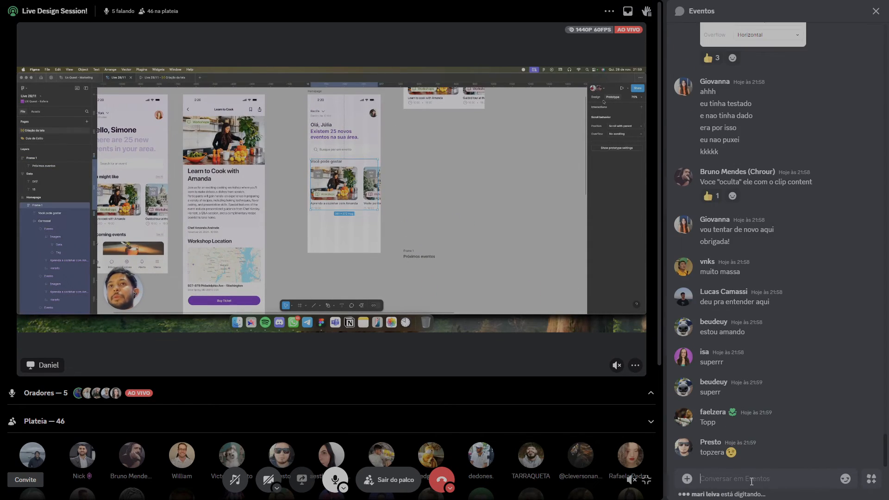
key("ctrl+shift+m")
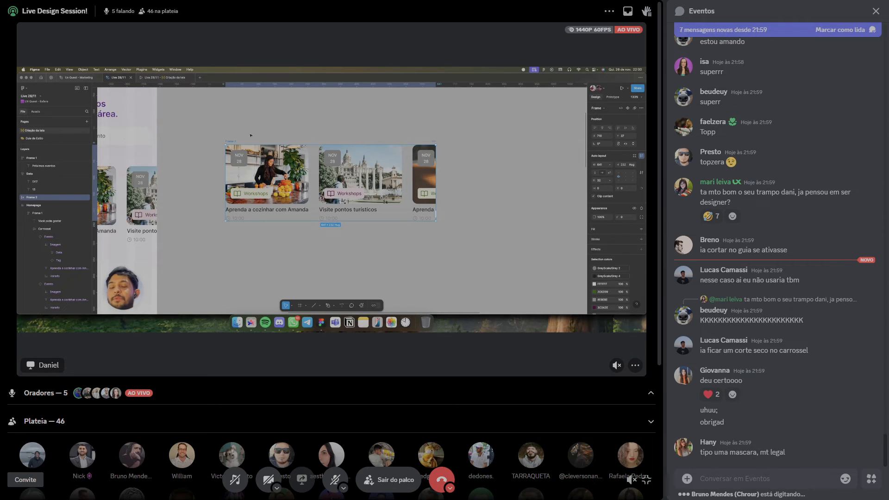
key("ctrl+shift+m")
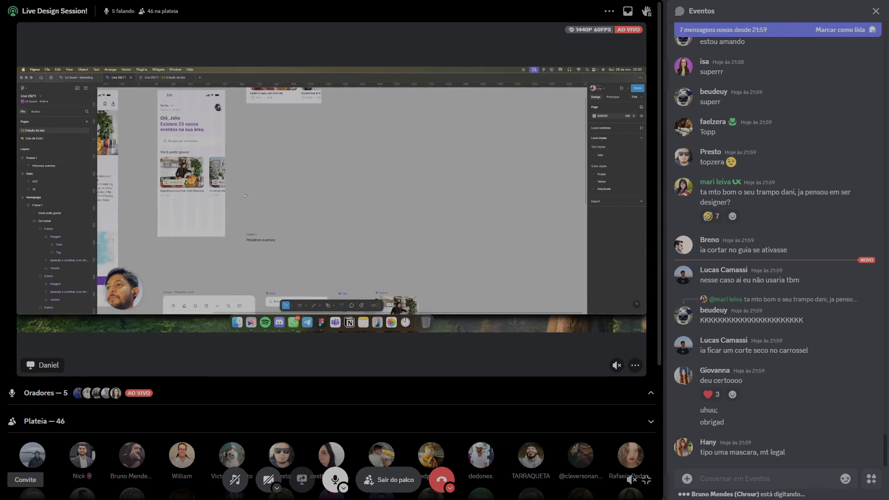
key("ctrl+shift+m")
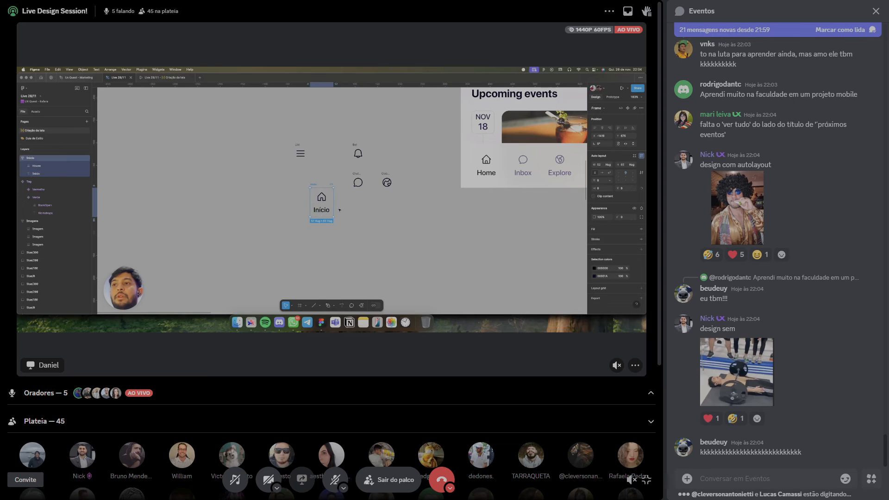
Add rofl reactions to the "design com autolayout" and "design sem" meme images in the event chat.
left_click(708, 255)
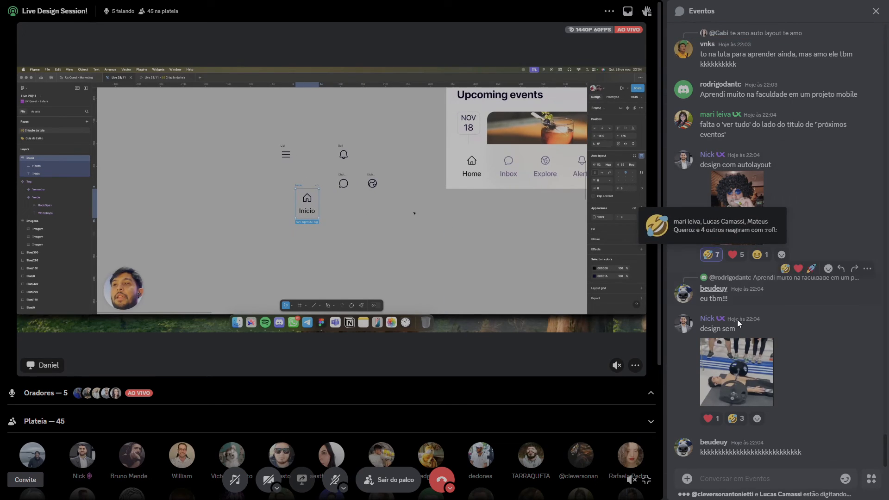
left_click(736, 418)
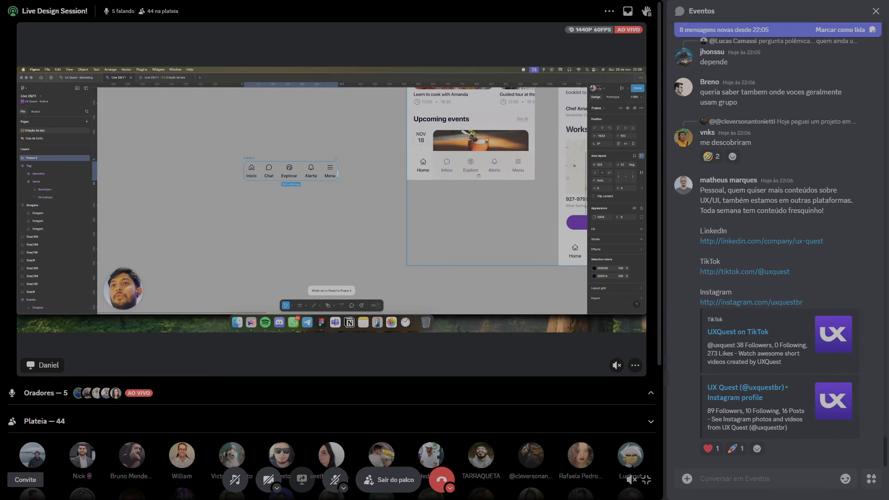
Add heart and rocket reactions to the social media links message and a rofl reaction to "aqui ta carregando ainda, oque é?".
left_click(718, 452)
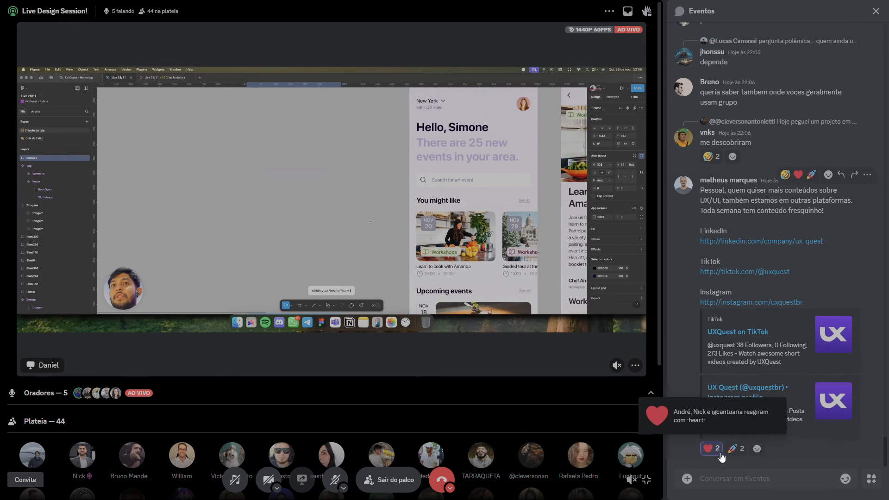
left_click(735, 449)
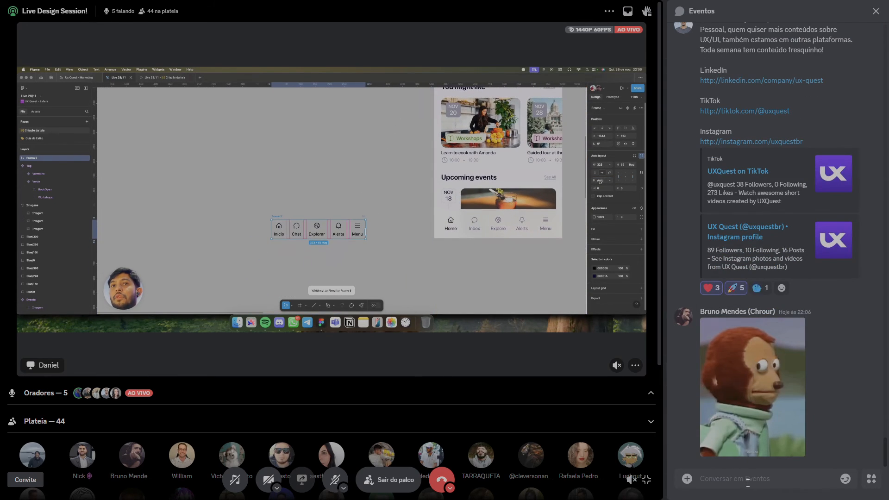
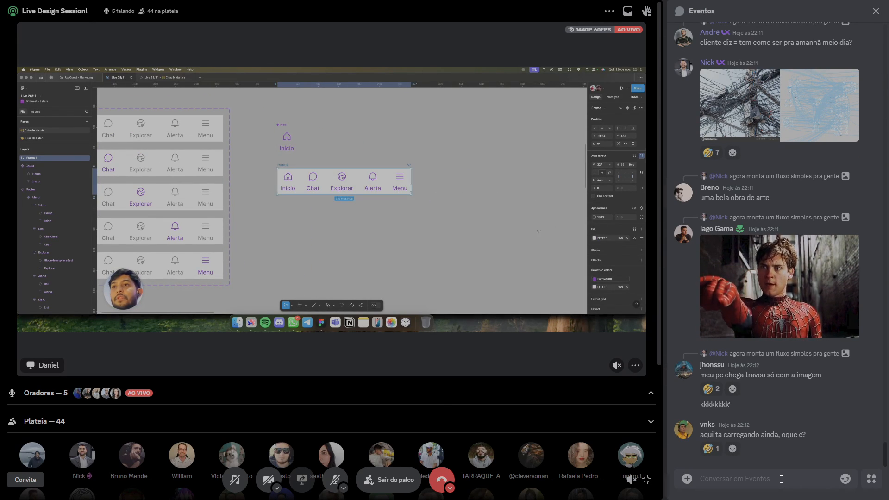
left_click(707, 448)
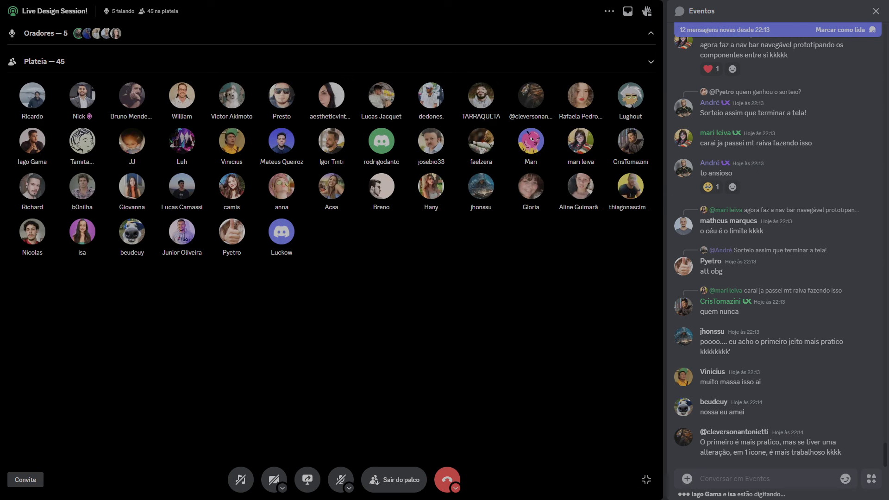
Expand the stage's speakers section and enlarge the live screen share showing the name raffle.
left_click(629, 35)
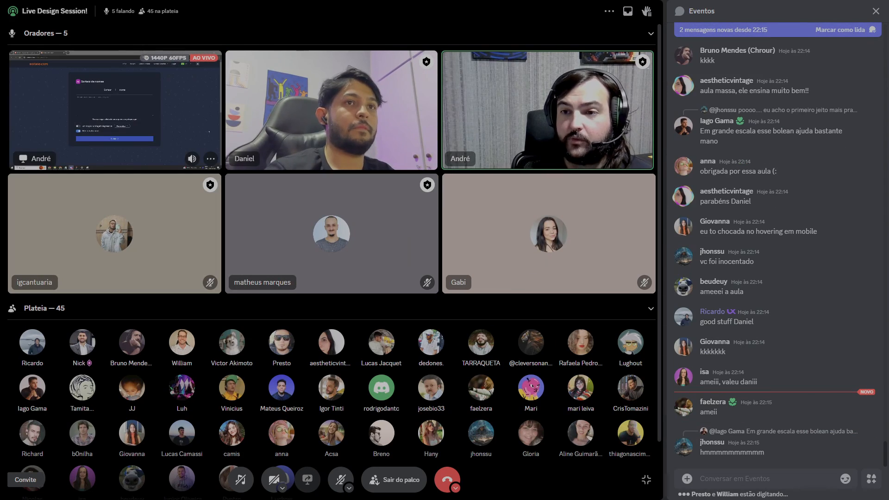
left_click(154, 114)
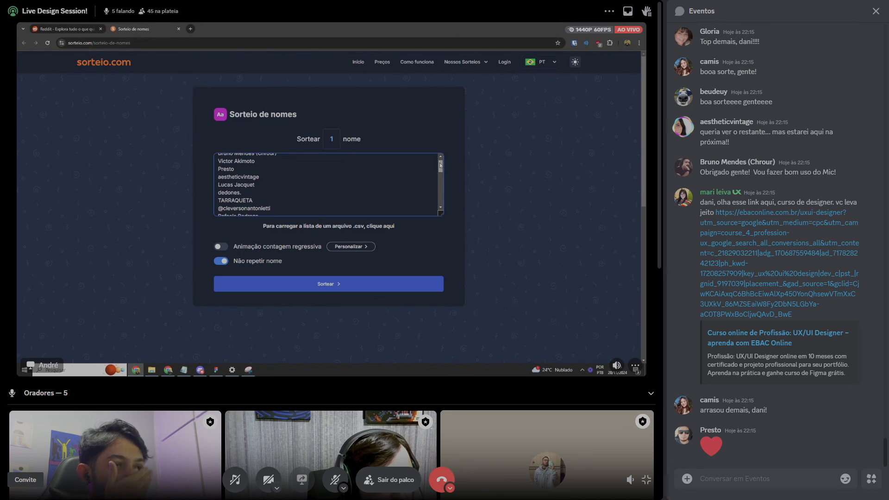
type("sor")
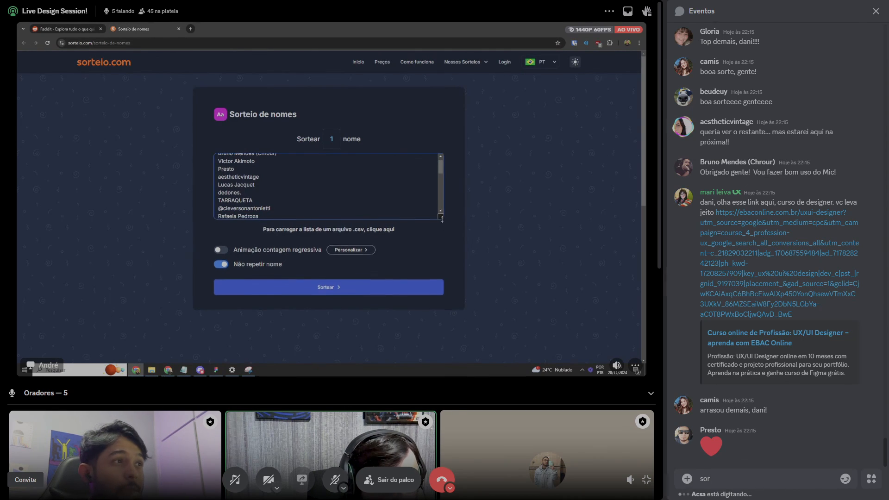
key("BackSpace")
key("BackSpace")
key("BackSpace")
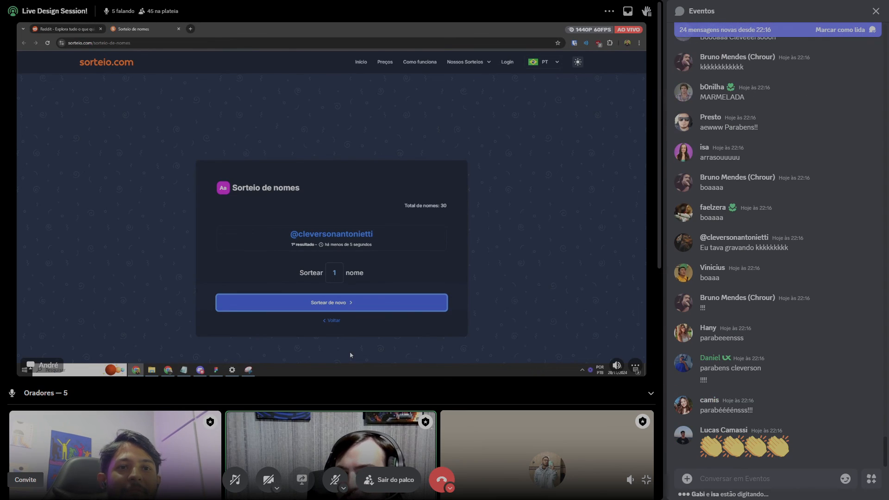
Send "Parabéns" in the event chat with a mention of the member drawn in the raffle.
left_click(768, 485)
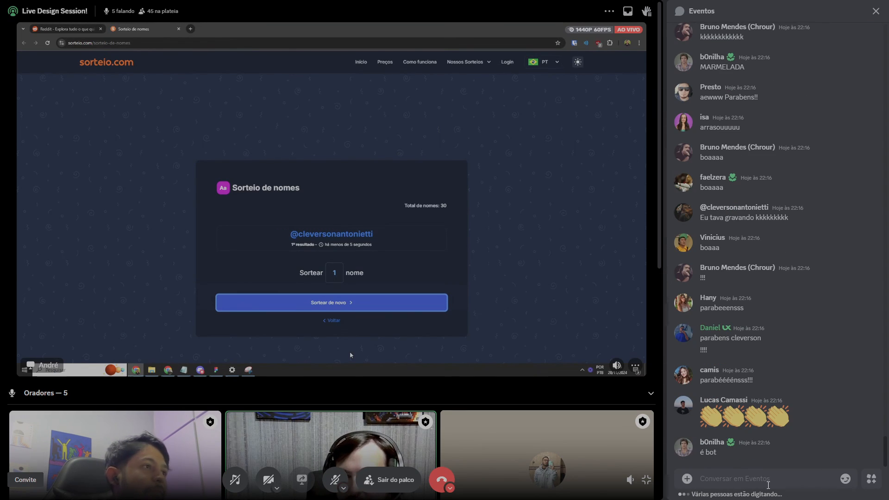
type("Parabéns @cl")
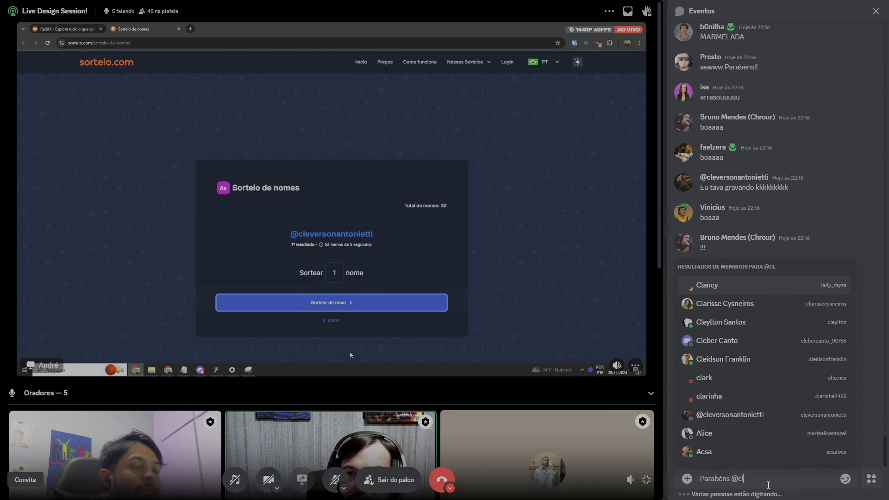
type("e")
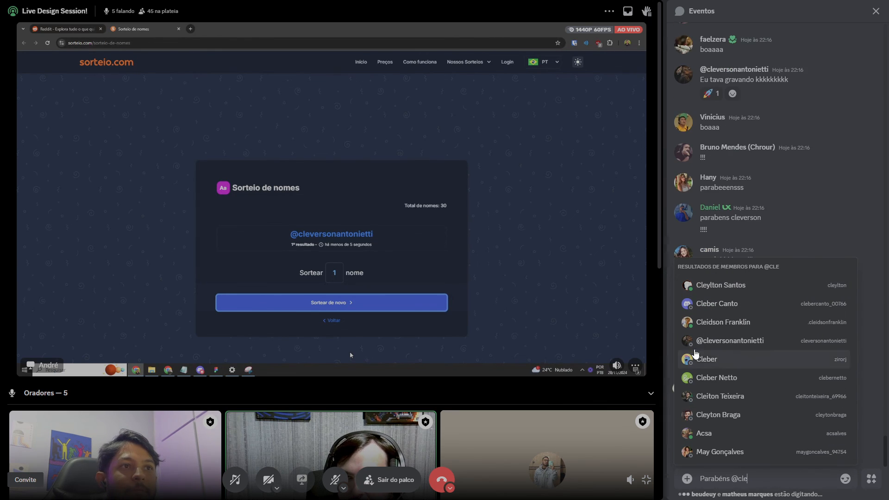
left_click(728, 343)
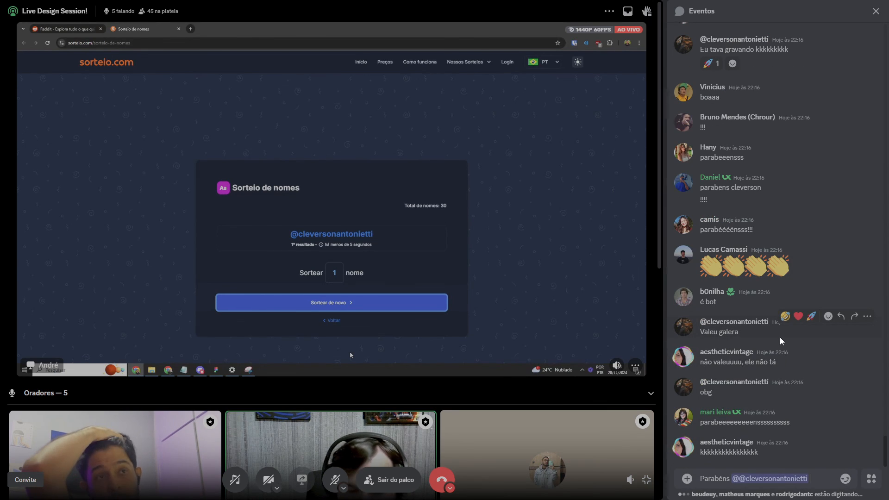
key("Return")
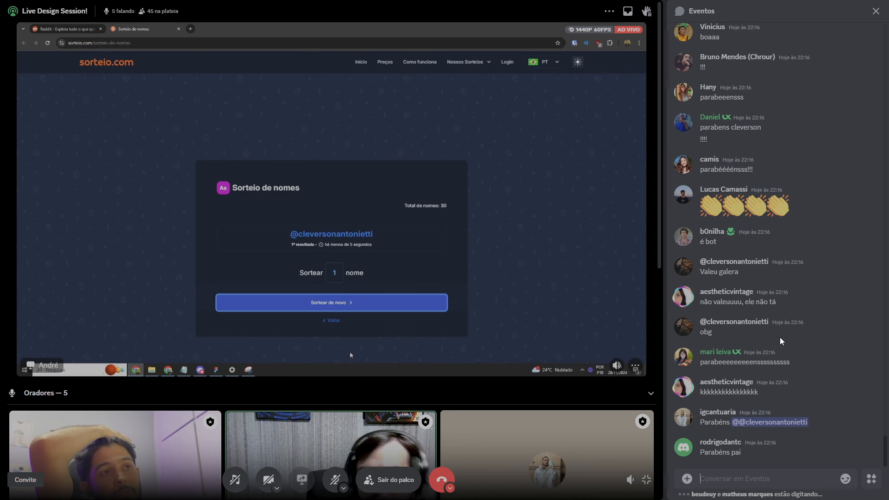